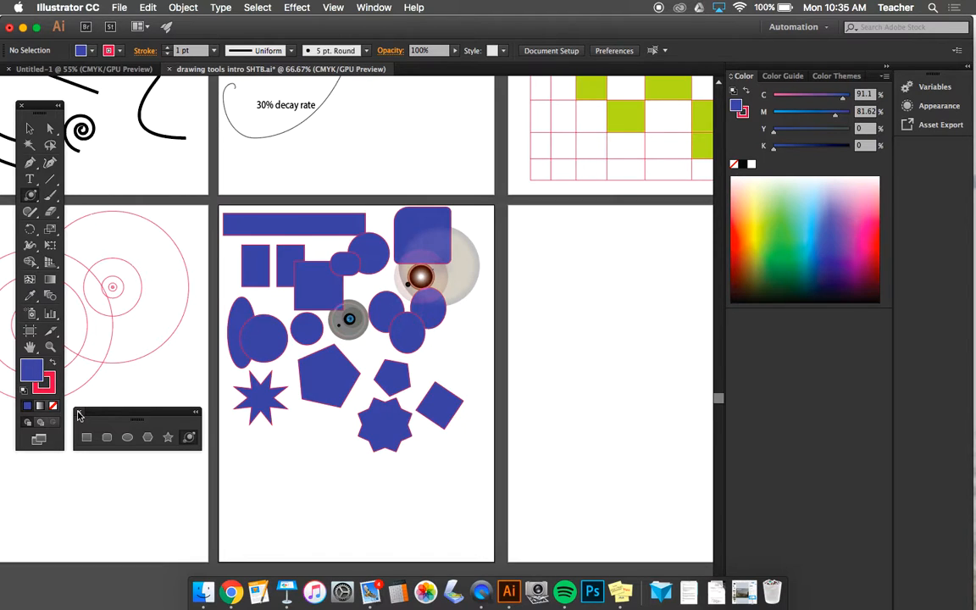
# - Look over the existing artboards with the lines, spirals, concentric circles and blue shapes
pyautogui.scroll(5, 264, 258)
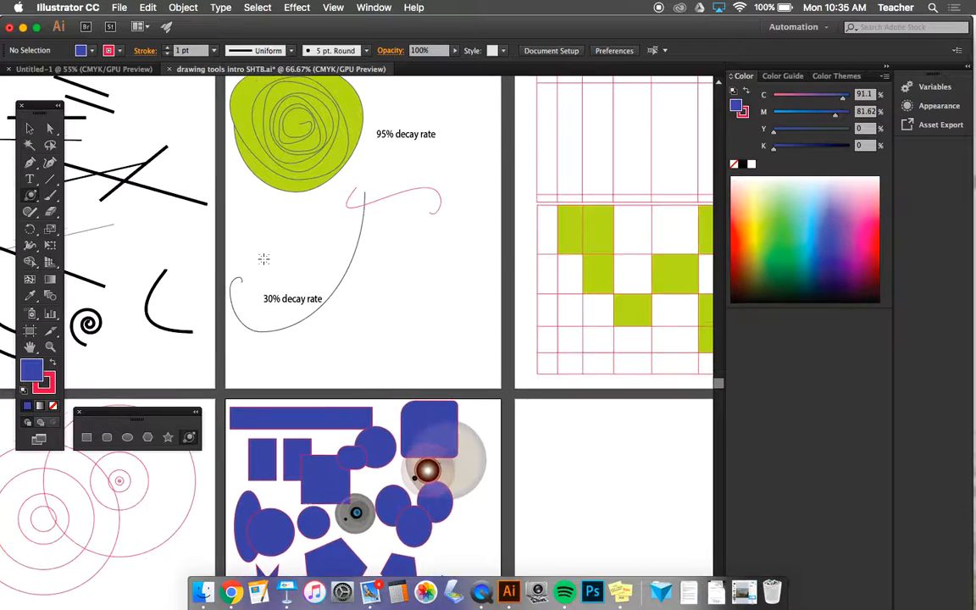
pyautogui.hscroll(-5, 264, 258)
pyautogui.scroll(2, 263, 259)
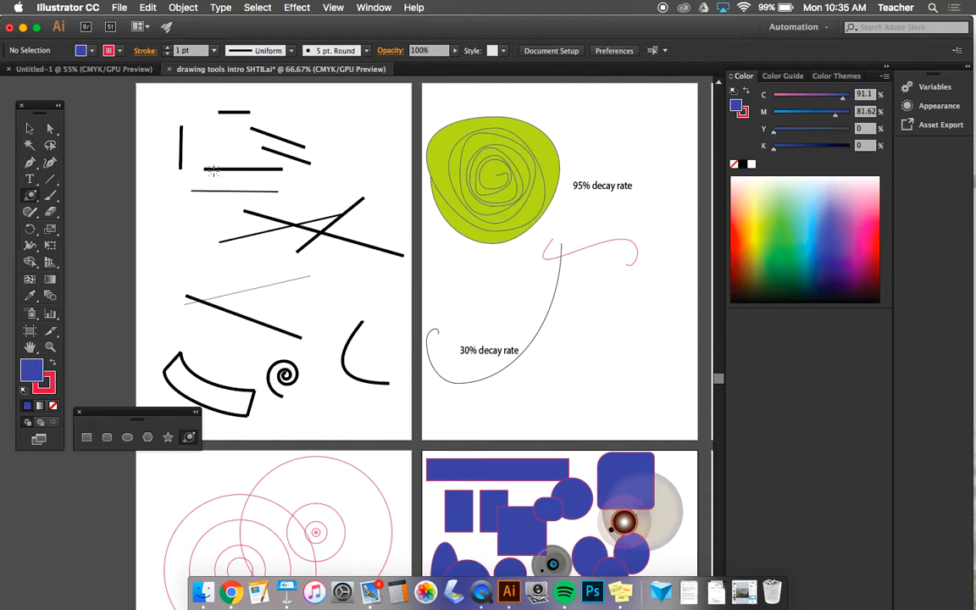
pyautogui.scroll(-5, 510, 363)
pyautogui.hscroll(2, 511, 362)
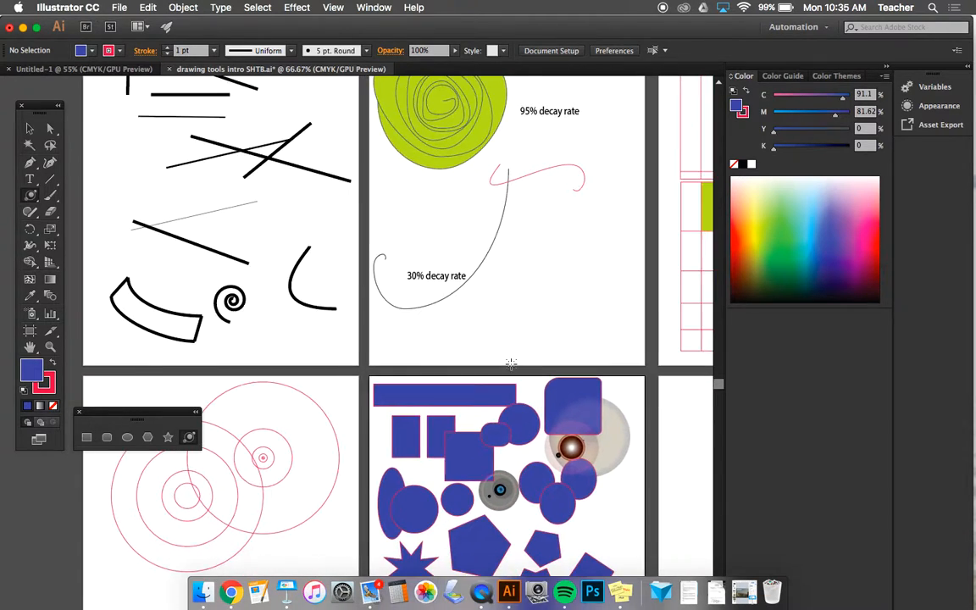
pyautogui.scroll(-3, 511, 363)
pyautogui.hscroll(1, 510, 363)
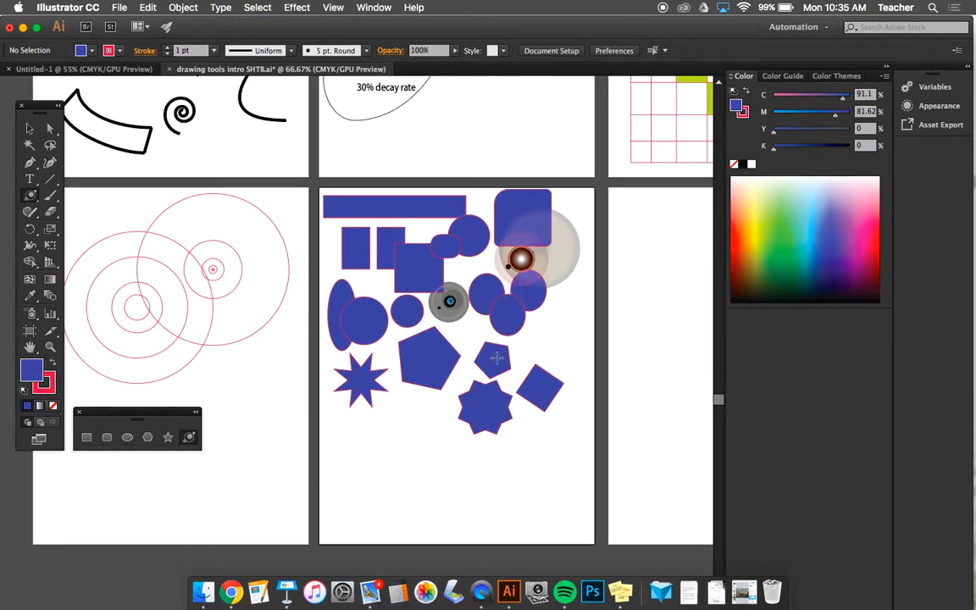
# - Detach the Shaper tool group as a floating toolbar and place it just above the floating shape tools
pyautogui.click(32, 215)
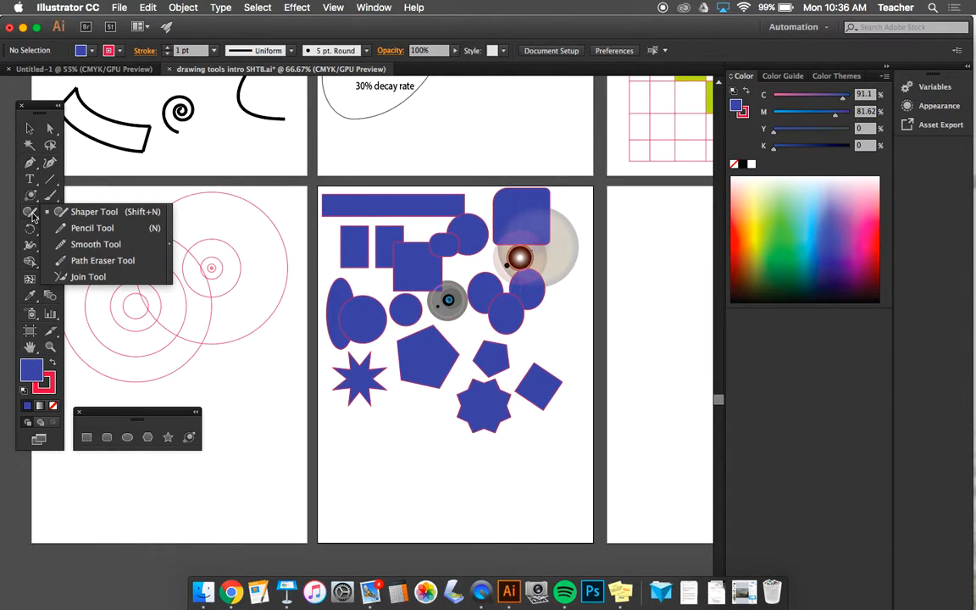
pyautogui.click(32, 216)
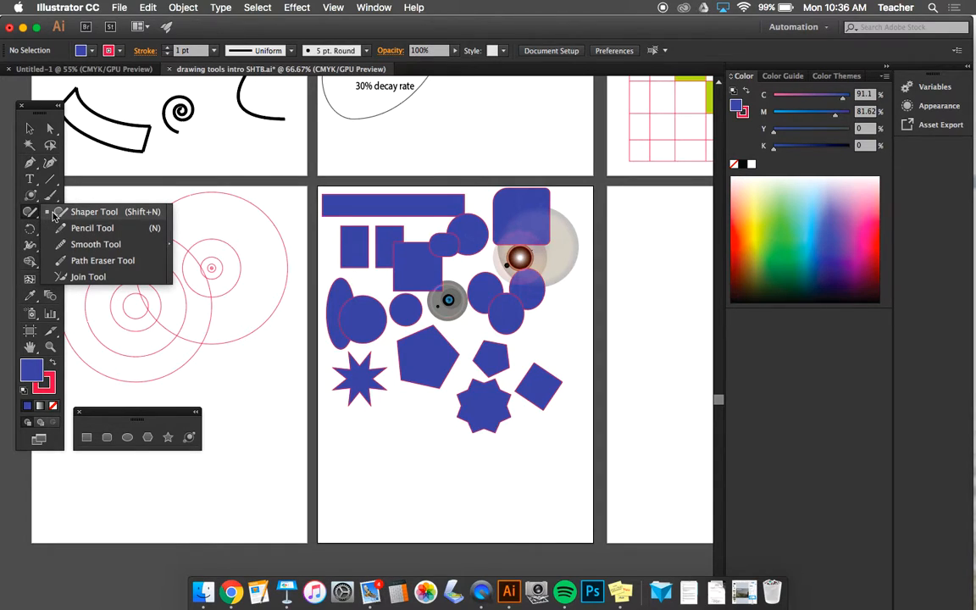
pyautogui.click(170, 244)
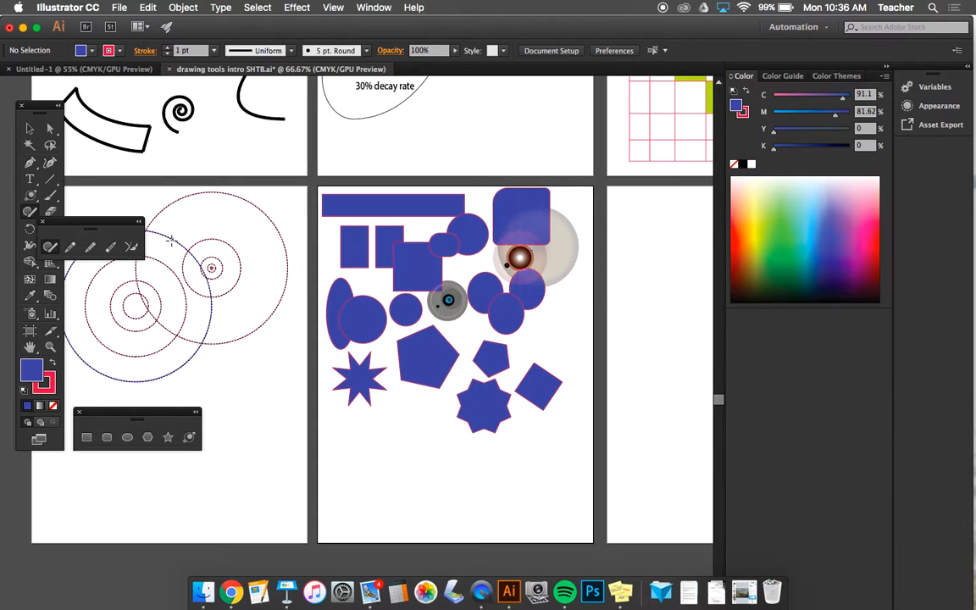
pyautogui.click(30, 213)
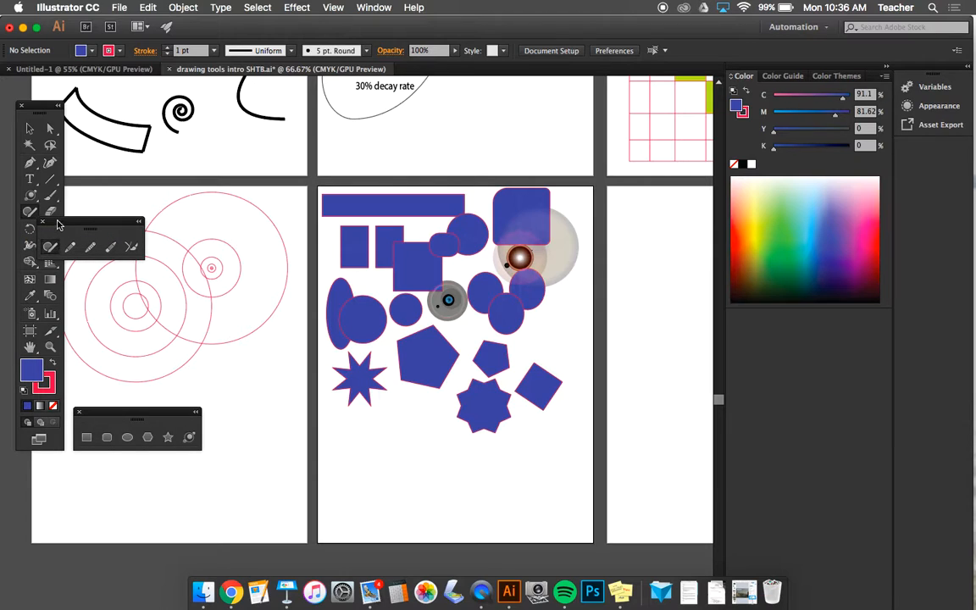
pyautogui.moveTo(59, 224); pyautogui.dragTo(92, 359)
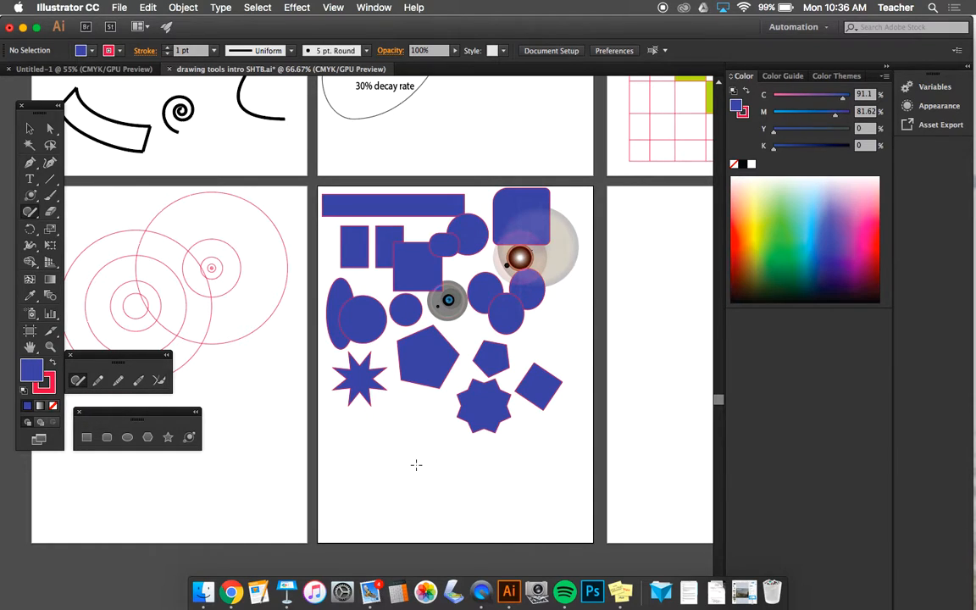
# - Sketch a circle, a tilted ellipse, a tilted rectangle and an upright rectangle with the Shaper tool on the concentric circles artboard
pyautogui.hscroll(-6, 409, 445)
pyautogui.scroll(-1, 409, 445)
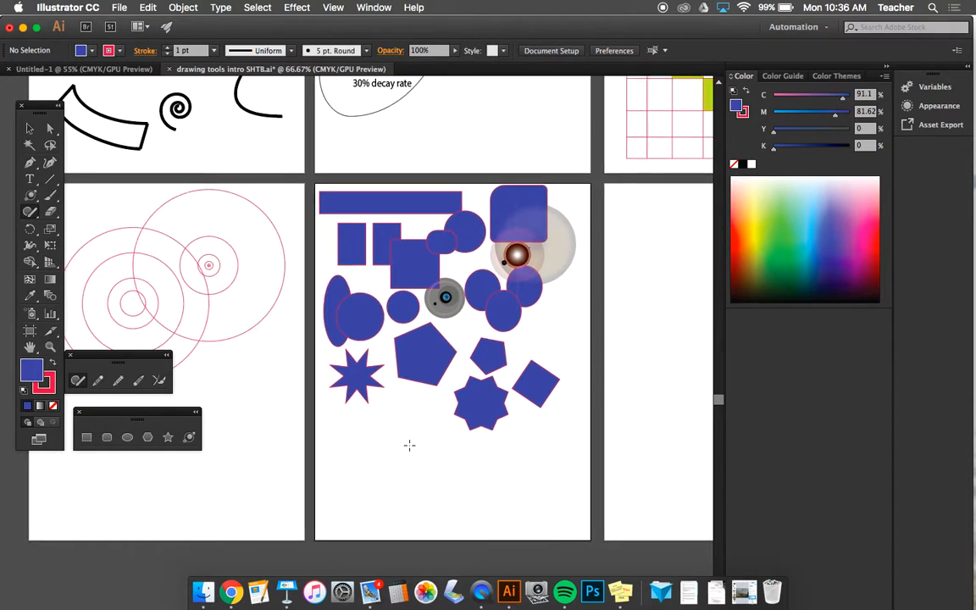
pyautogui.hscroll(-1, 409, 445)
pyautogui.scroll(1, 409, 445)
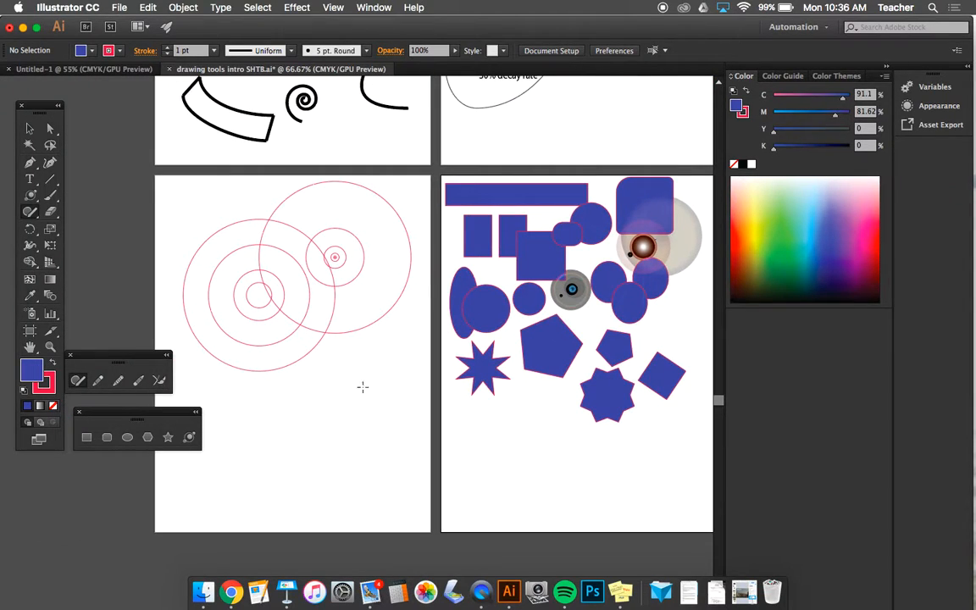
pyautogui.moveTo(355, 382)
pyautogui.mouseDown()
pyautogui.moveTo(315, 408)
pyautogui.moveTo(339, 439)
pyautogui.moveTo(381, 413)
pyautogui.moveTo(344, 382)
pyautogui.mouseUp()
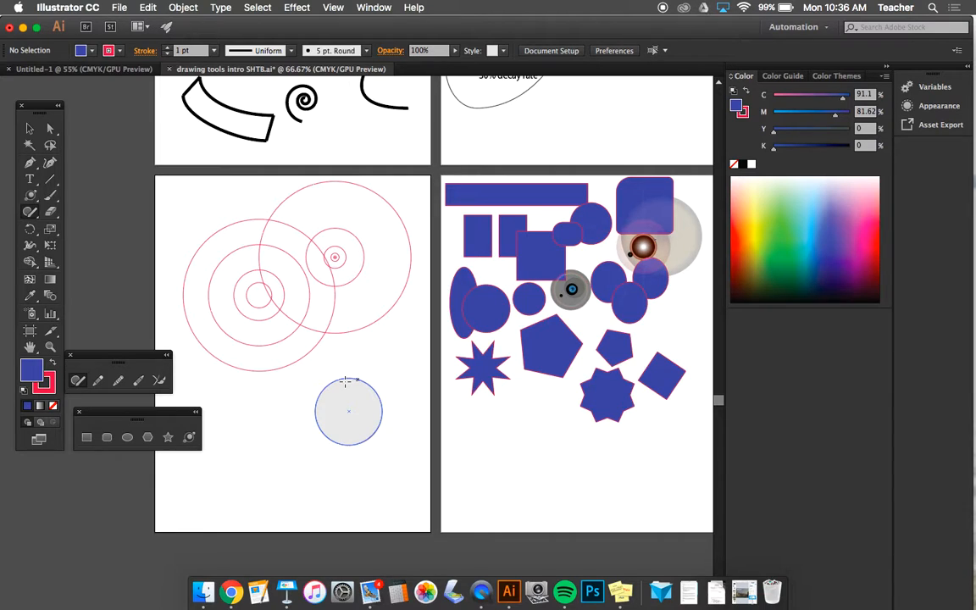
pyautogui.moveTo(272, 431)
pyautogui.mouseDown()
pyautogui.moveTo(236, 482)
pyautogui.moveTo(272, 492)
pyautogui.moveTo(310, 466)
pyautogui.moveTo(299, 425)
pyautogui.moveTo(262, 439)
pyautogui.mouseUp()
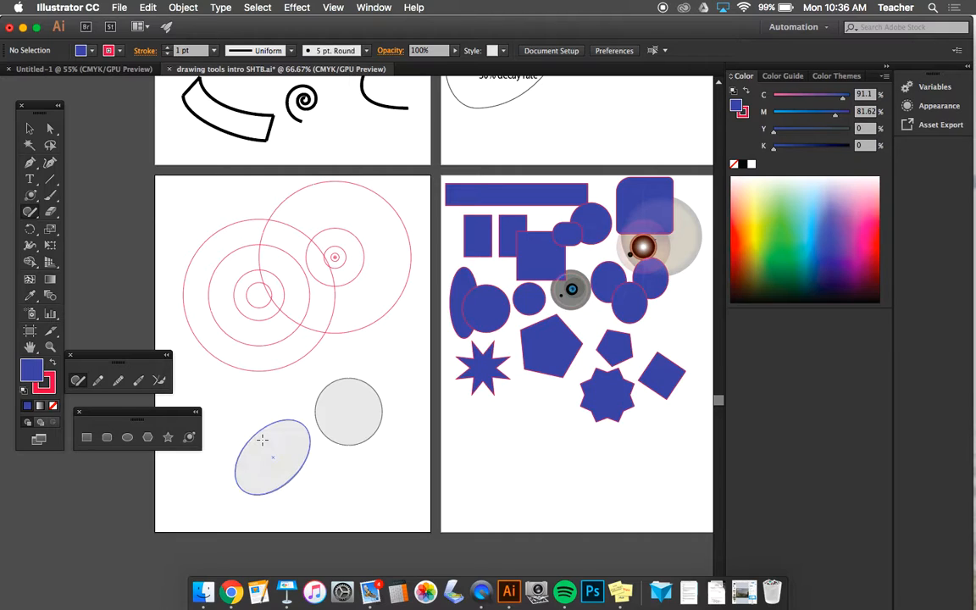
pyautogui.moveTo(257, 373)
pyautogui.mouseDown()
pyautogui.moveTo(228, 416)
pyautogui.moveTo(261, 365)
pyautogui.mouseUp()
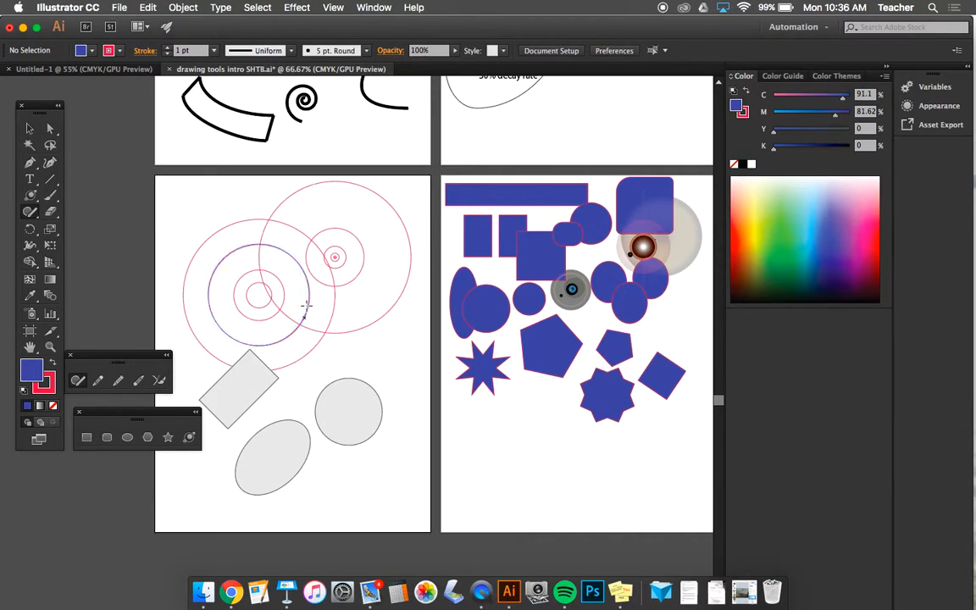
pyautogui.moveTo(352, 250)
pyautogui.mouseDown()
pyautogui.moveTo(357, 378)
pyautogui.moveTo(424, 364)
pyautogui.moveTo(418, 274)
pyautogui.moveTo(345, 253)
pyautogui.mouseUp()
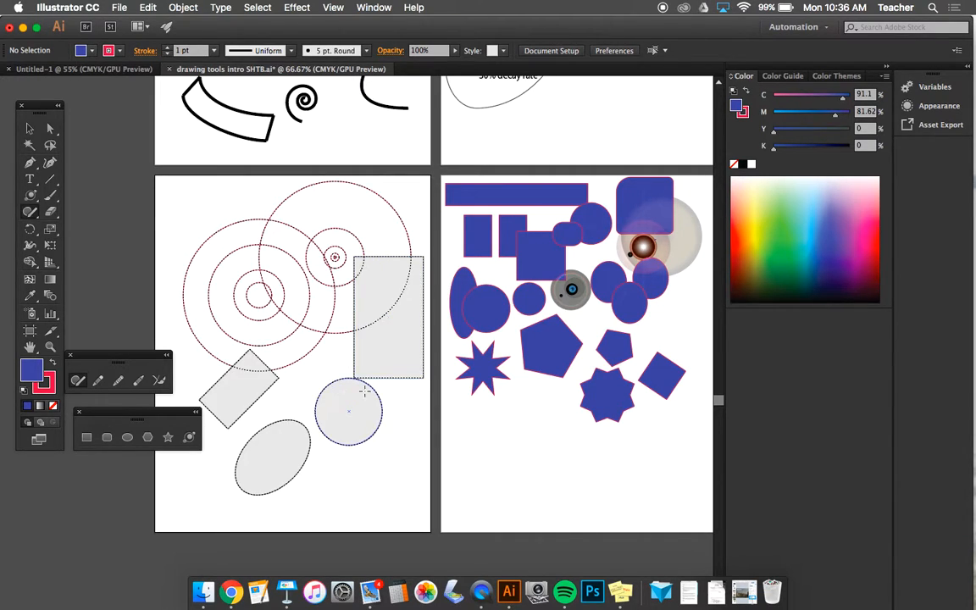
# - Sketch a square with a triangle above it on the empty artboard using the Shaper tool
pyautogui.hscroll(10, 607, 484)
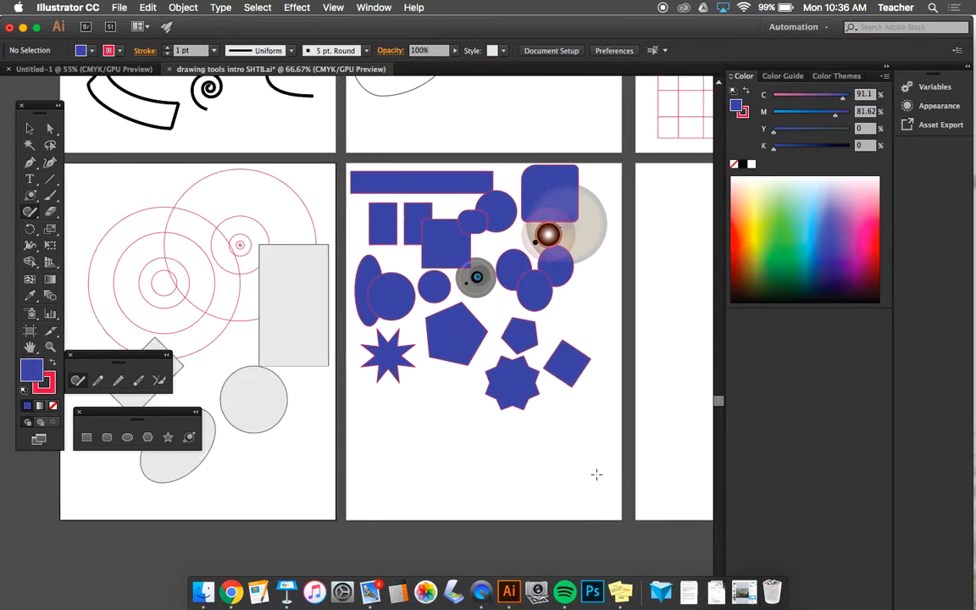
pyautogui.hscroll(5, 595, 474)
pyautogui.hscroll(-3, 595, 473)
pyautogui.scroll(1, 595, 473)
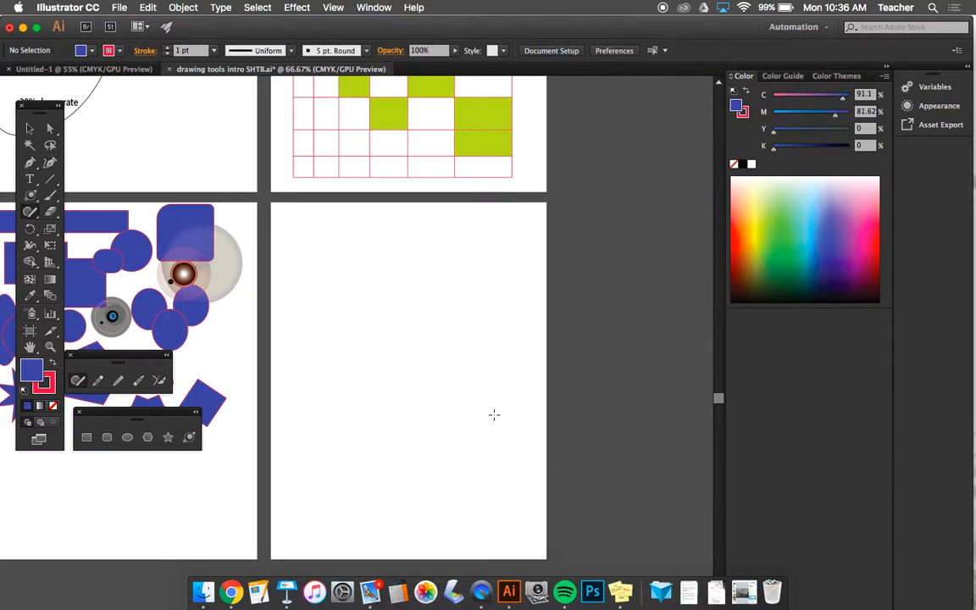
pyautogui.moveTo(377, 341)
pyautogui.mouseDown()
pyautogui.moveTo(375, 354)
pyautogui.moveTo(447, 397)
pyautogui.moveTo(443, 324)
pyautogui.moveTo(372, 342)
pyautogui.moveTo(387, 292)
pyautogui.moveTo(462, 293)
pyautogui.moveTo(466, 322)
pyautogui.moveTo(339, 323)
pyautogui.moveTo(352, 327)
pyautogui.mouseUp()
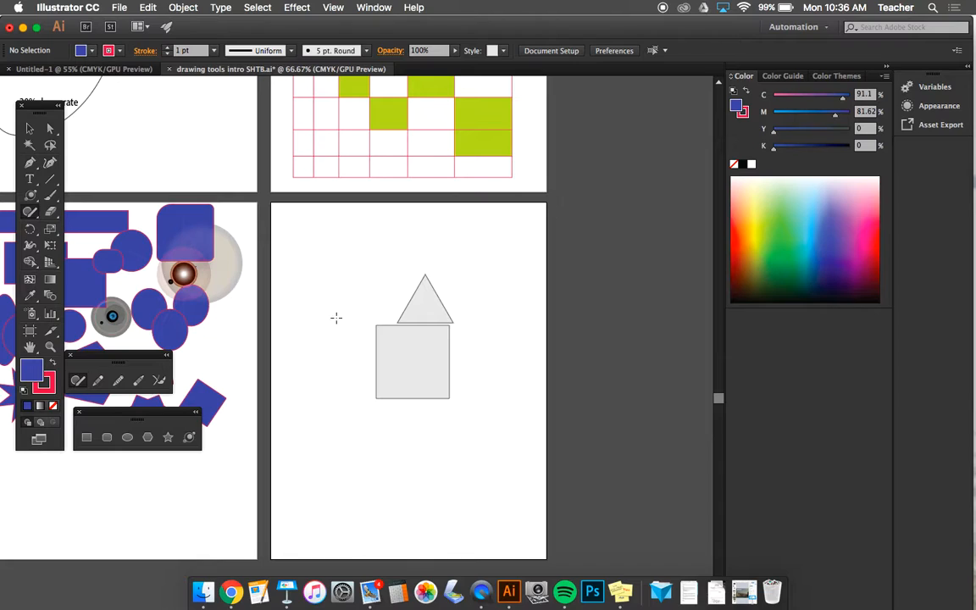
# - Stretch the triangle's lower corners so it overlaps the square and overhangs both sides like a roof
pyautogui.click(30, 128)
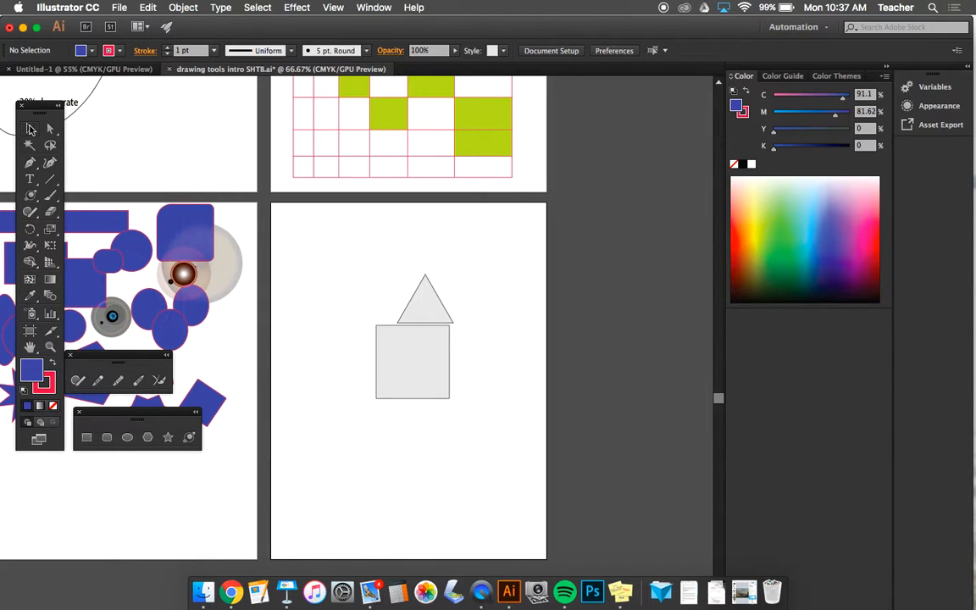
pyautogui.click(407, 322)
pyautogui.moveTo(397, 322); pyautogui.dragTo(370, 329)
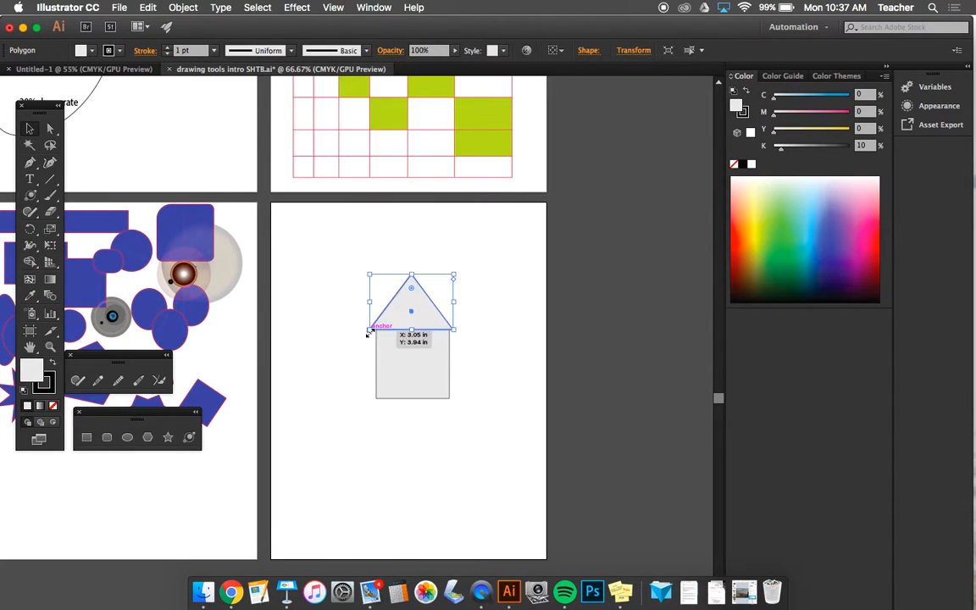
pyautogui.moveTo(455, 329); pyautogui.dragTo(458, 330)
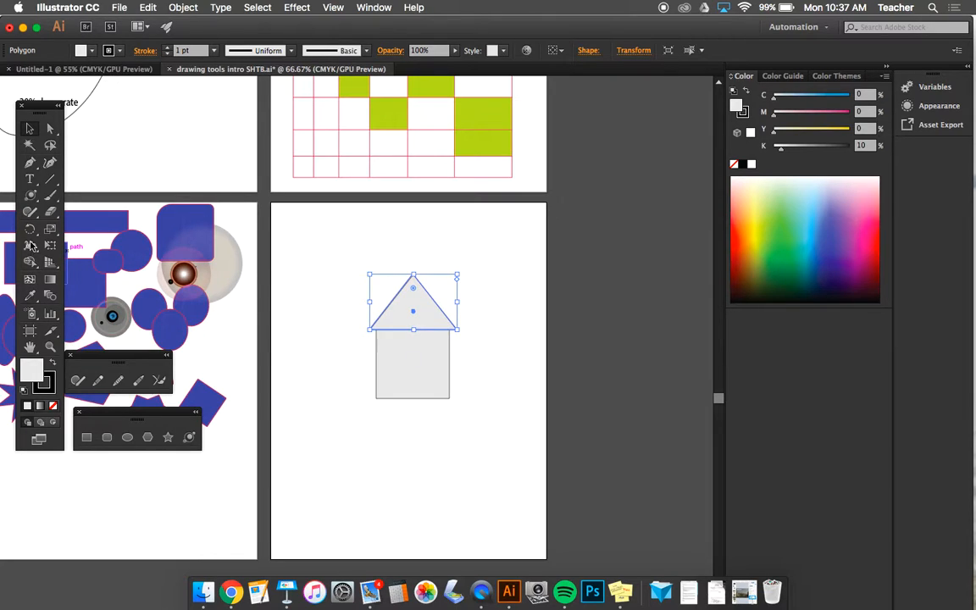
# - Merge the triangle and square into one house shape by scribbling across their overlap with the Shaper tool
pyautogui.click(30, 212)
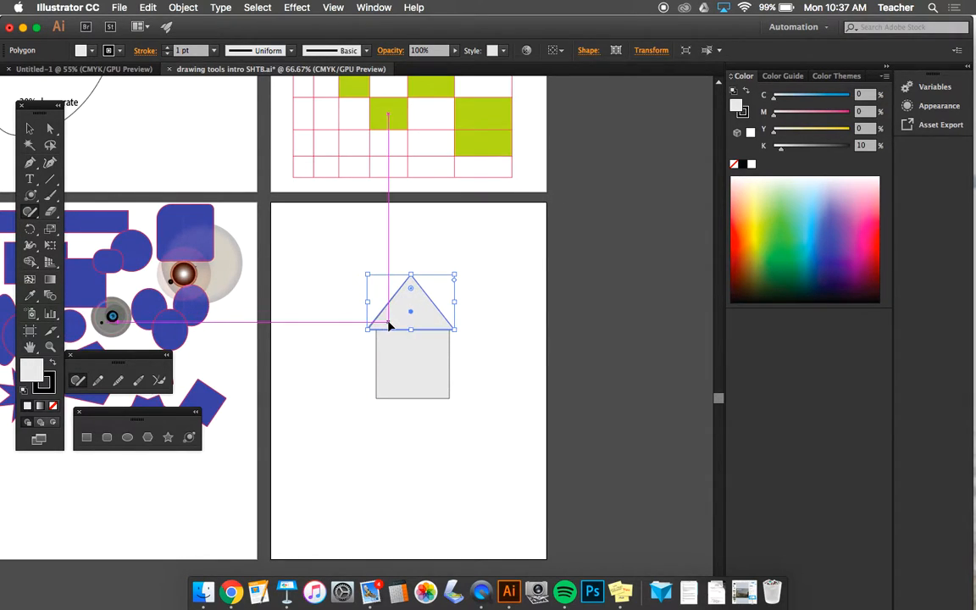
pyautogui.keyDown('super'); pyautogui.click(472, 348); pyautogui.keyUp('super')
pyautogui.moveTo(391, 333); pyautogui.dragTo(437, 329)
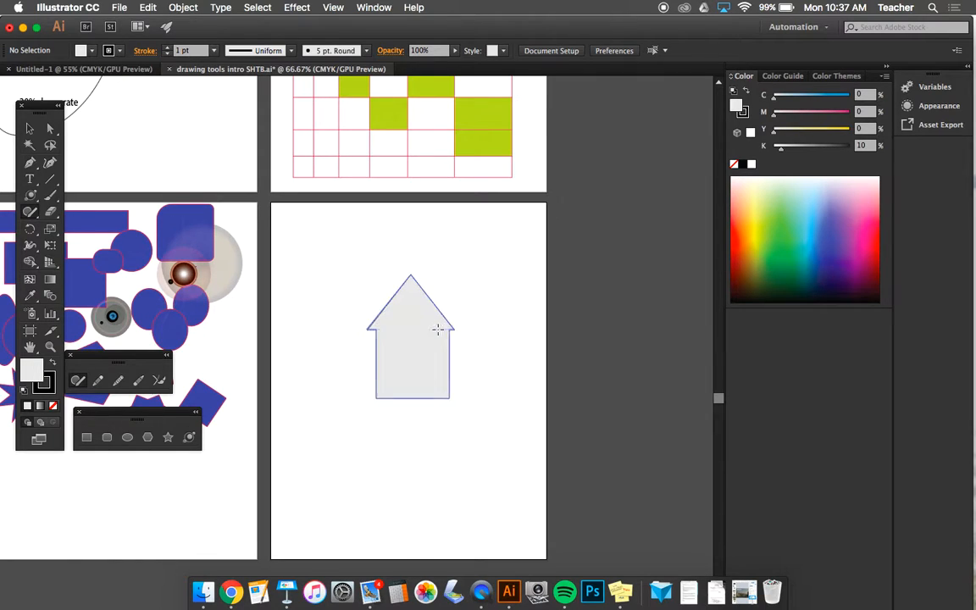
pyautogui.keyDown('super'); pyautogui.click(363, 461); pyautogui.keyUp('super')
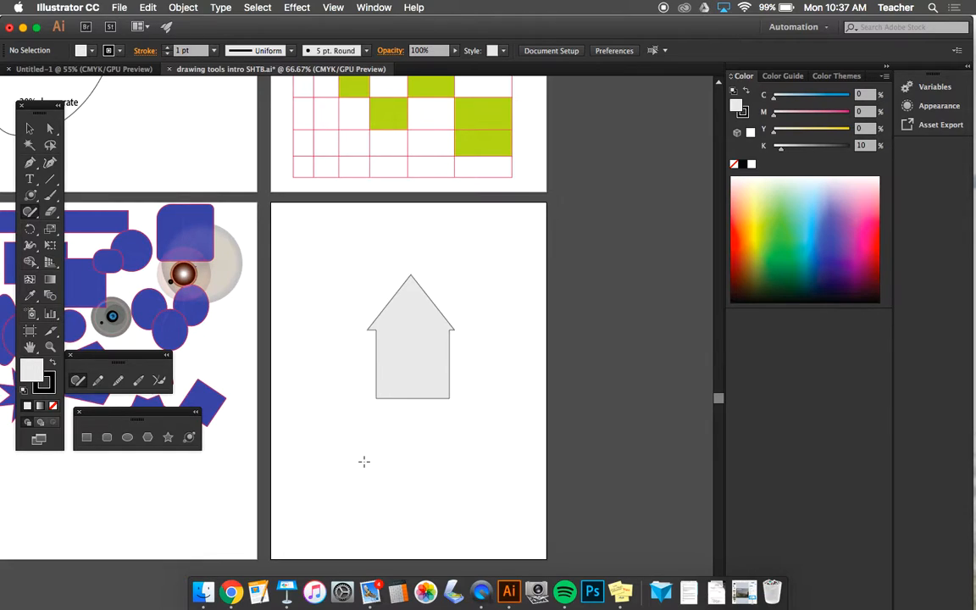
# - Sketch two overlapping circles above the house and scribble away the smaller one to form a crescent moon
pyautogui.moveTo(340, 223)
pyautogui.mouseDown()
pyautogui.moveTo(335, 253)
pyautogui.moveTo(346, 273)
pyautogui.moveTo(388, 272)
pyautogui.moveTo(403, 252)
pyautogui.moveTo(393, 229)
pyautogui.moveTo(335, 233)
pyautogui.mouseUp()
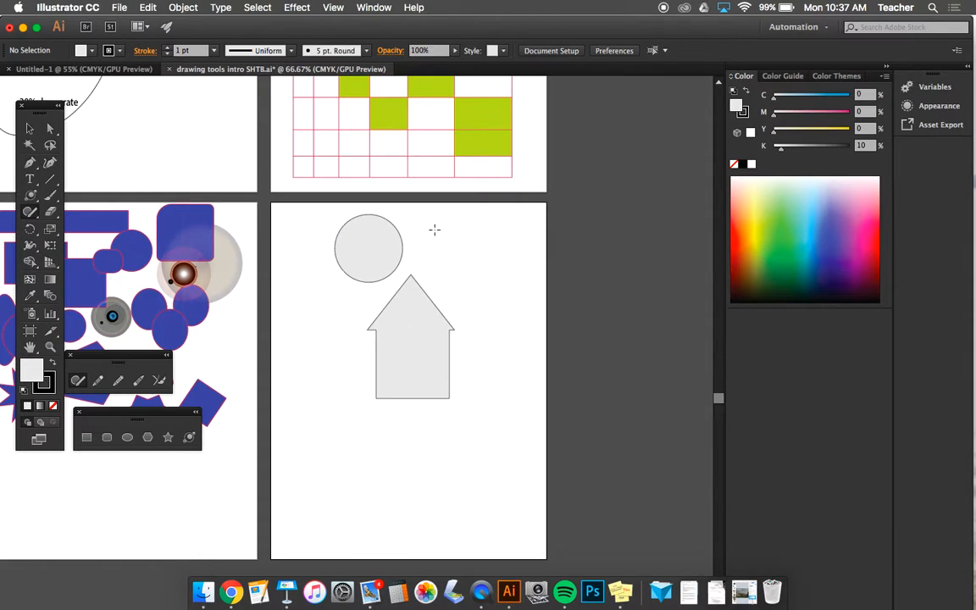
pyautogui.moveTo(433, 219)
pyautogui.mouseDown()
pyautogui.moveTo(405, 219)
pyautogui.moveTo(375, 245)
pyautogui.moveTo(390, 281)
pyautogui.moveTo(438, 266)
pyautogui.moveTo(441, 212)
pyautogui.moveTo(431, 215)
pyautogui.mouseUp()
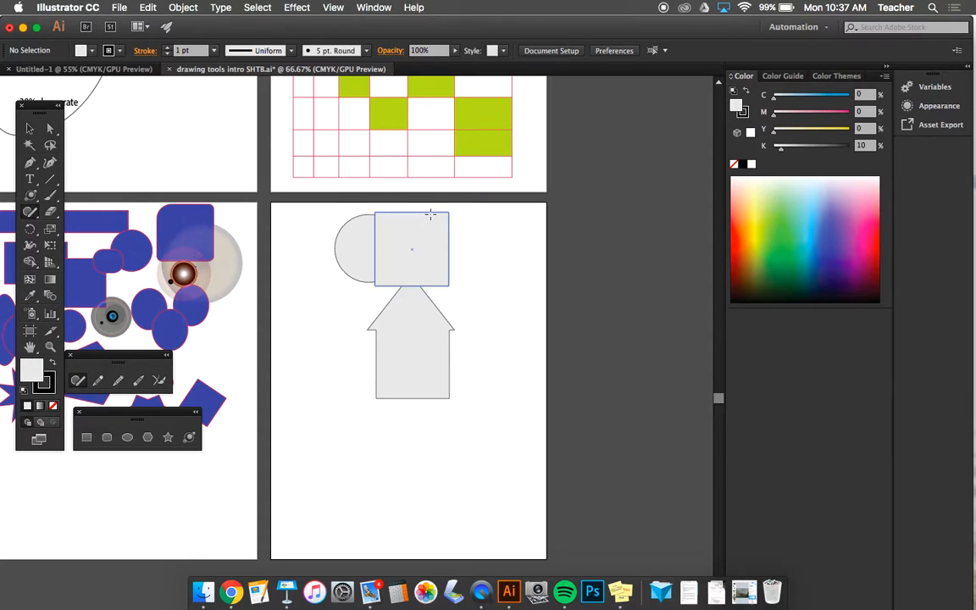
pyautogui.press('super+z')
pyautogui.moveTo(400, 217)
pyautogui.mouseDown()
pyautogui.moveTo(377, 261)
pyautogui.moveTo(406, 271)
pyautogui.moveTo(427, 256)
pyautogui.moveTo(427, 229)
pyautogui.moveTo(398, 214)
pyautogui.mouseUp()
pyautogui.click(362, 223)
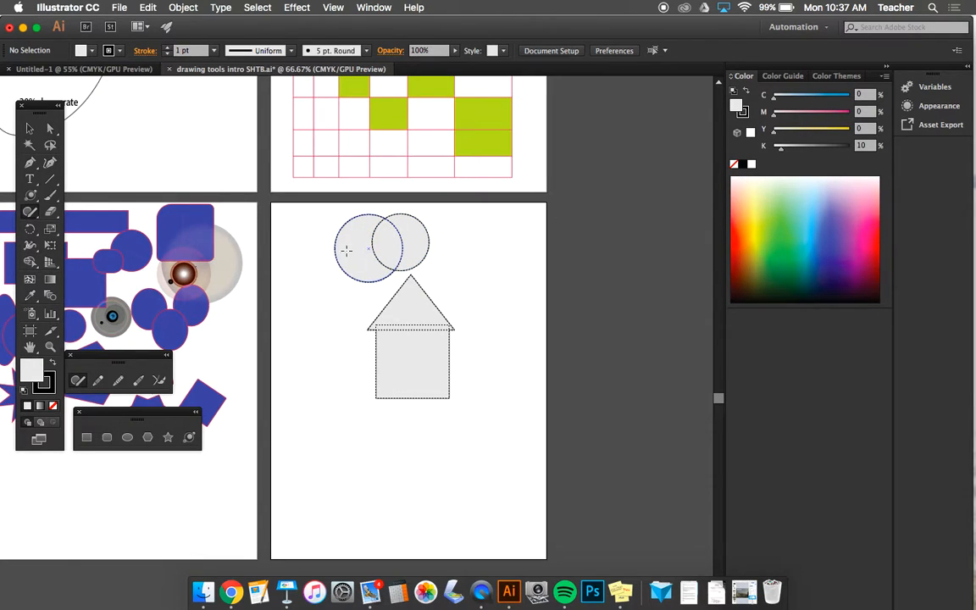
pyautogui.moveTo(388, 231)
pyautogui.mouseDown()
pyautogui.moveTo(352, 218)
pyautogui.moveTo(434, 231)
pyautogui.moveTo(430, 218)
pyautogui.moveTo(430, 228)
pyautogui.mouseUp()
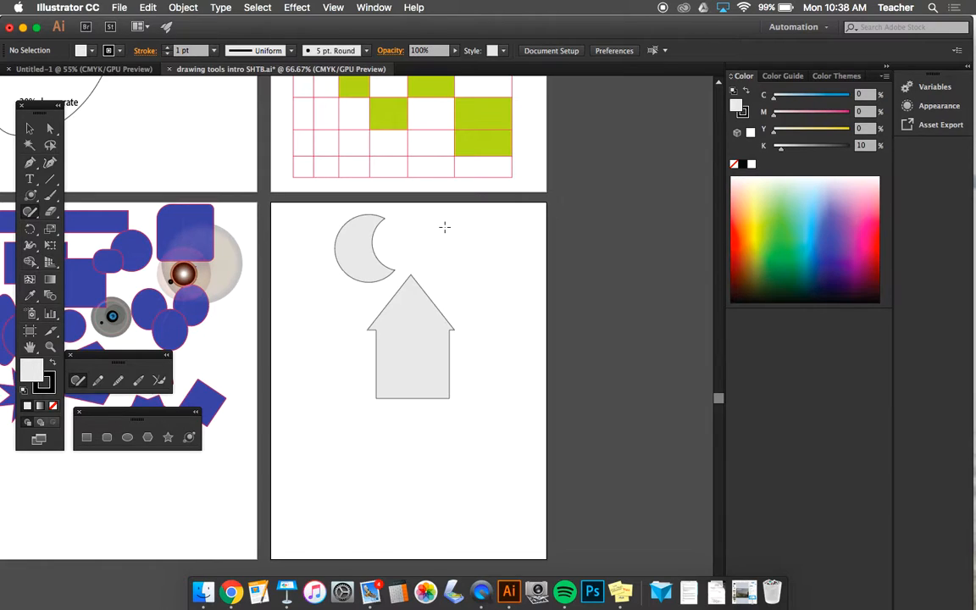
# - Sketch a square overlapping two circles beside the moon, merge it with the lower circle and subtract the upper one
pyautogui.moveTo(457, 227)
pyautogui.mouseDown()
pyautogui.moveTo(436, 241)
pyautogui.moveTo(475, 245)
pyautogui.moveTo(455, 227)
pyautogui.moveTo(458, 246)
pyautogui.moveTo(503, 268)
pyautogui.moveTo(462, 248)
pyautogui.mouseUp()
pyautogui.moveTo(526, 273)
pyautogui.mouseDown()
pyautogui.moveTo(484, 287)
pyautogui.moveTo(481, 321)
pyautogui.moveTo(517, 329)
pyautogui.moveTo(536, 294)
pyautogui.moveTo(514, 270)
pyautogui.mouseUp()
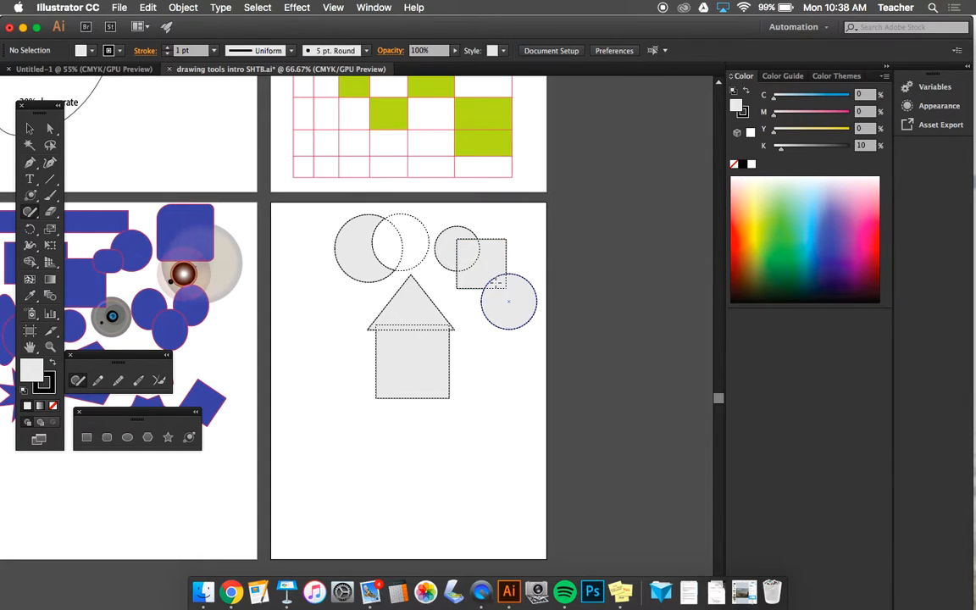
pyautogui.moveTo(507, 288); pyautogui.dragTo(499, 297)
pyautogui.moveTo(466, 227); pyautogui.dragTo(465, 243)
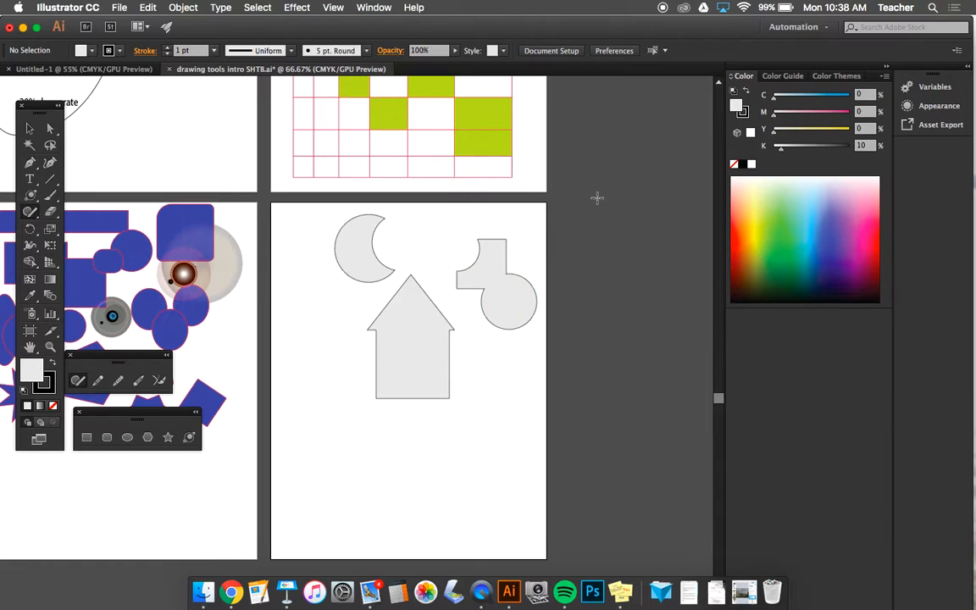
# - Sketch two overlapping rectangles beside the house with their overlap removed, and cut two rectangular windows out of the house
pyautogui.moveTo(294, 302)
pyautogui.mouseDown()
pyautogui.moveTo(294, 352)
pyautogui.moveTo(334, 358)
pyautogui.moveTo(334, 299)
pyautogui.moveTo(290, 300)
pyautogui.moveTo(314, 334)
pyautogui.moveTo(314, 381)
pyautogui.moveTo(356, 385)
pyautogui.moveTo(355, 334)
pyautogui.moveTo(322, 345)
pyautogui.mouseUp()
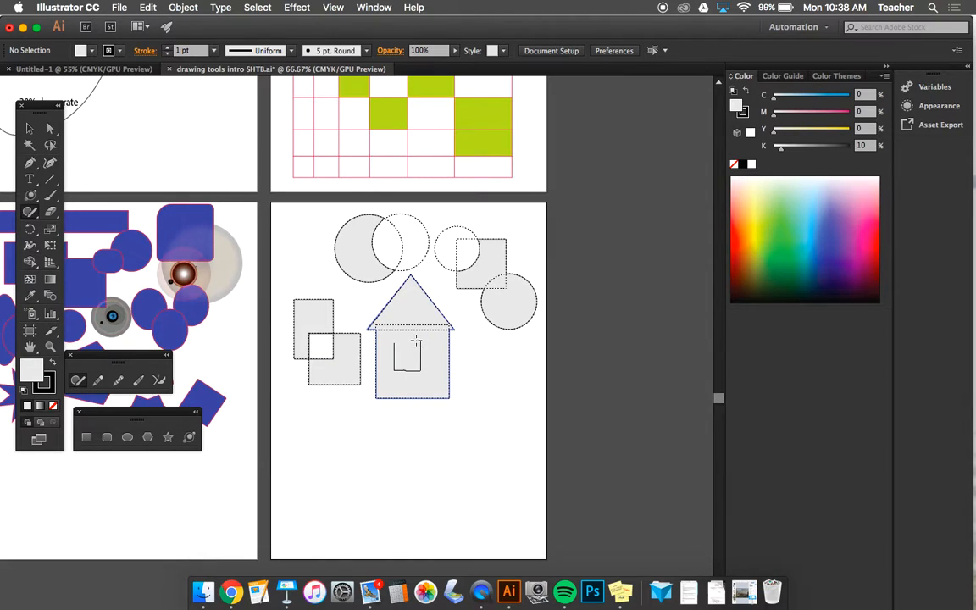
pyautogui.moveTo(407, 356); pyautogui.dragTo(399, 359)
pyautogui.moveTo(411, 353); pyautogui.dragTo(415, 354)
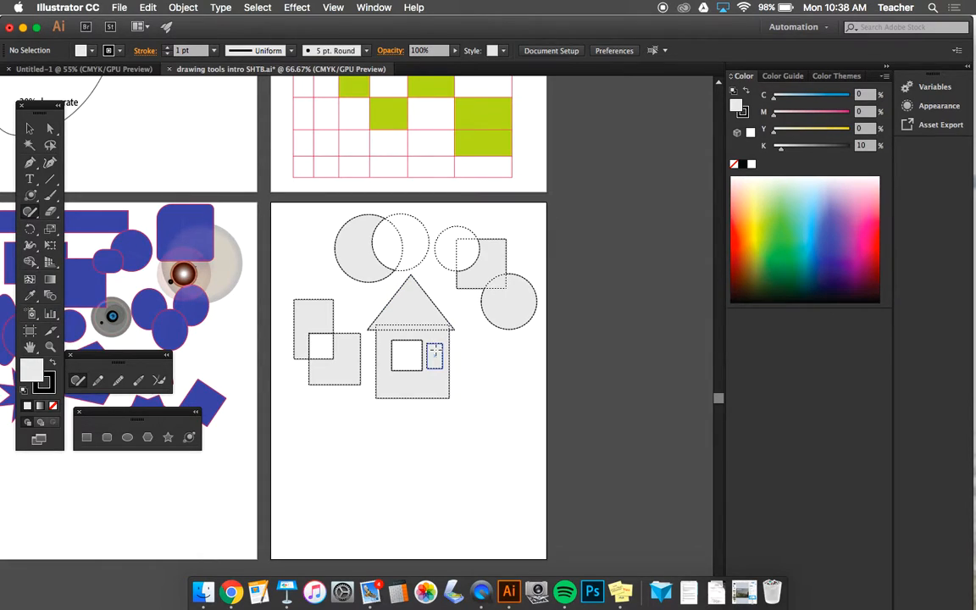
pyautogui.moveTo(433, 354); pyautogui.dragTo(434, 360)
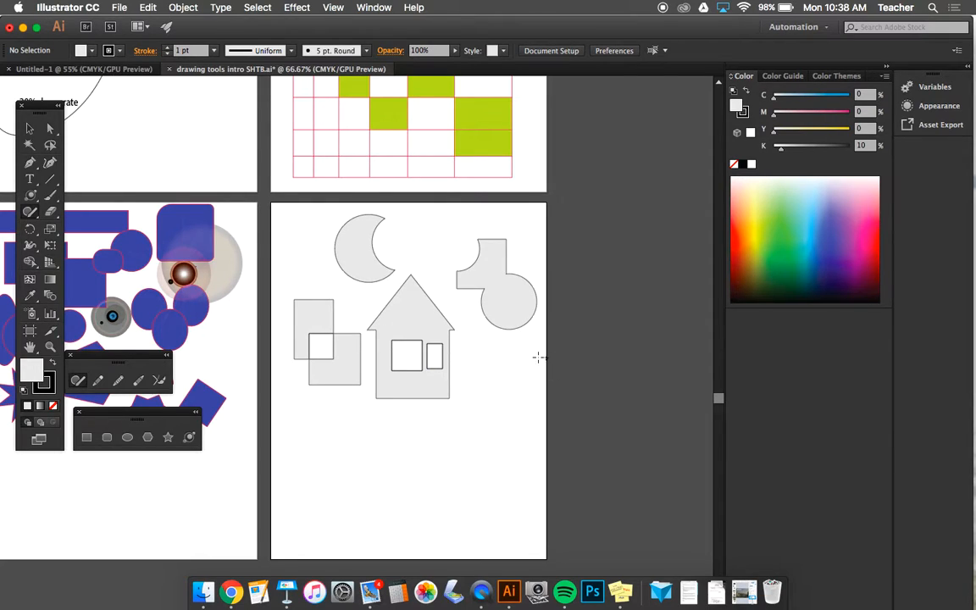
# - Sketch two overlapping circles beside the lower part of the house and scribble out only their overlap
pyautogui.moveTo(514, 361)
pyautogui.mouseDown()
pyautogui.moveTo(480, 370)
pyautogui.moveTo(483, 416)
pyautogui.moveTo(518, 413)
pyautogui.moveTo(525, 388)
pyautogui.moveTo(490, 366)
pyautogui.mouseUp()
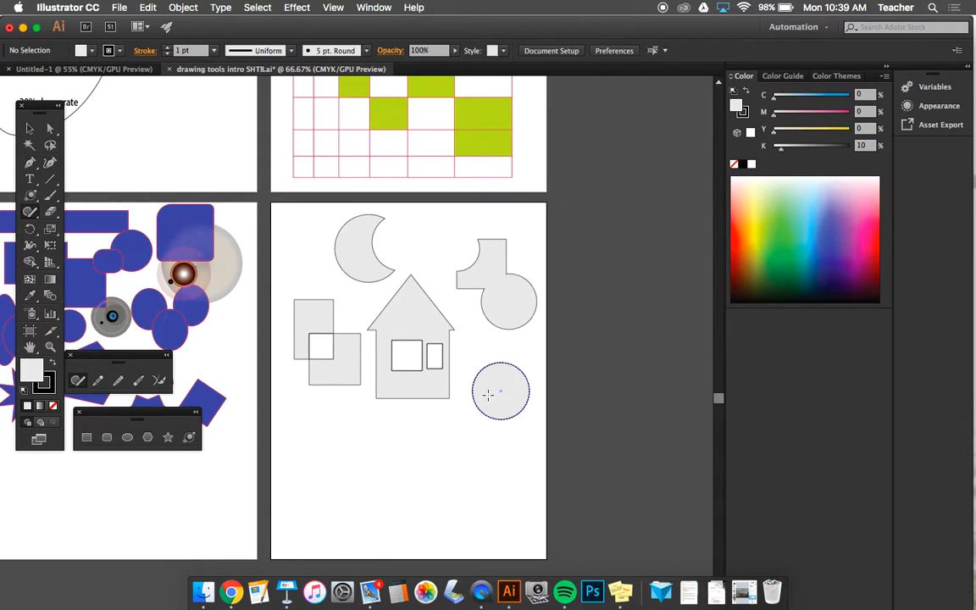
pyautogui.moveTo(468, 409)
pyautogui.mouseDown()
pyautogui.moveTo(477, 439)
pyautogui.moveTo(503, 441)
pyautogui.moveTo(525, 411)
pyautogui.moveTo(483, 395)
pyautogui.mouseUp()
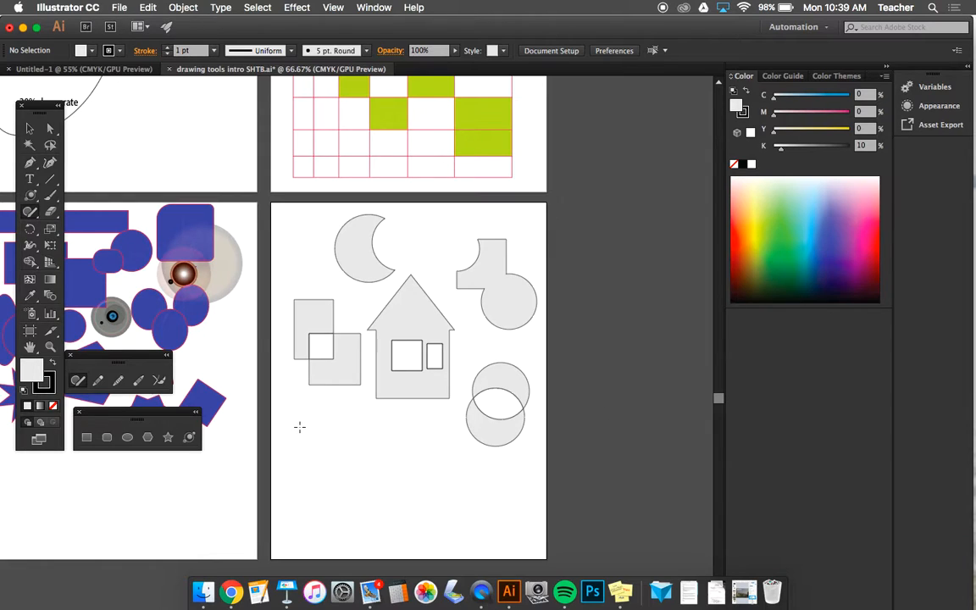
# - Sketch a wide ellipse, a circle and a tilted ellipse overlapping in a row below the house, and punch out the middle circle
pyautogui.moveTo(295, 423)
pyautogui.mouseDown()
pyautogui.moveTo(327, 409)
pyautogui.moveTo(356, 411)
pyautogui.moveTo(377, 428)
pyautogui.moveTo(367, 463)
pyautogui.moveTo(332, 467)
pyautogui.moveTo(300, 453)
pyautogui.moveTo(289, 429)
pyautogui.moveTo(299, 404)
pyautogui.moveTo(362, 421)
pyautogui.moveTo(358, 437)
pyautogui.moveTo(372, 453)
pyautogui.moveTo(412, 451)
pyautogui.moveTo(426, 426)
pyautogui.mouseUp()
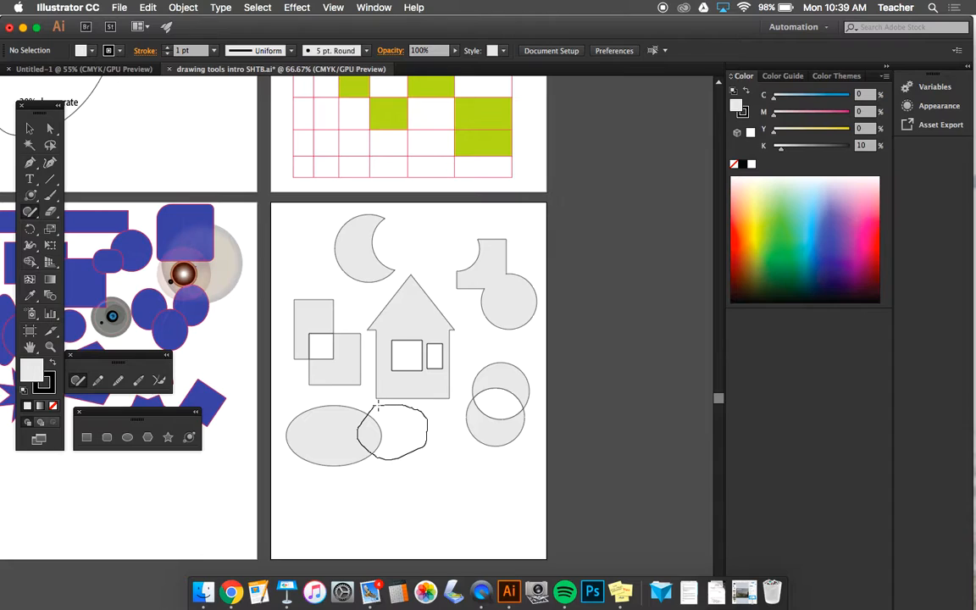
pyautogui.moveTo(370, 407); pyautogui.dragTo(371, 410)
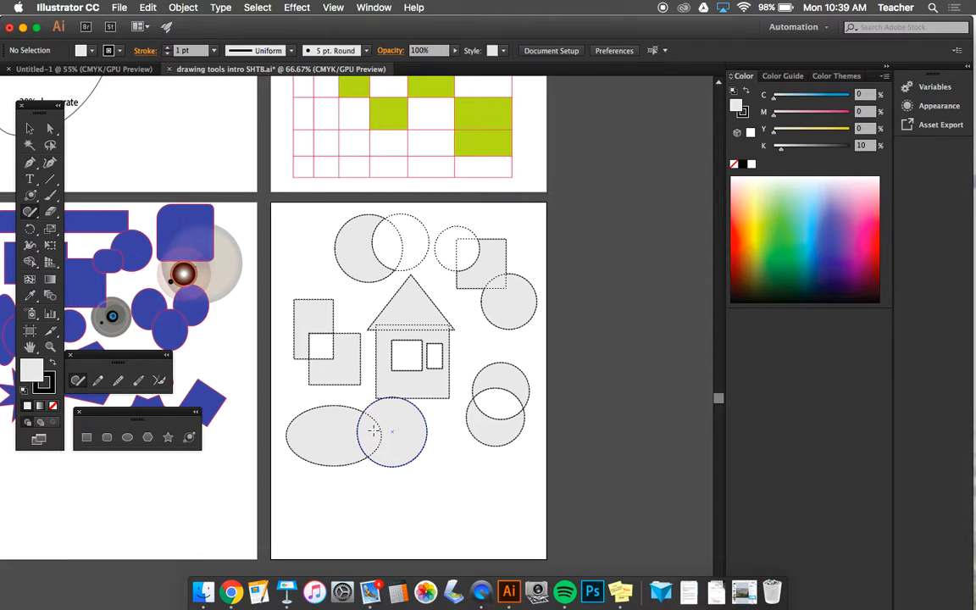
pyautogui.moveTo(401, 438)
pyautogui.mouseDown()
pyautogui.moveTo(450, 420)
pyautogui.moveTo(415, 475)
pyautogui.moveTo(374, 471)
pyautogui.moveTo(391, 443)
pyautogui.mouseUp()
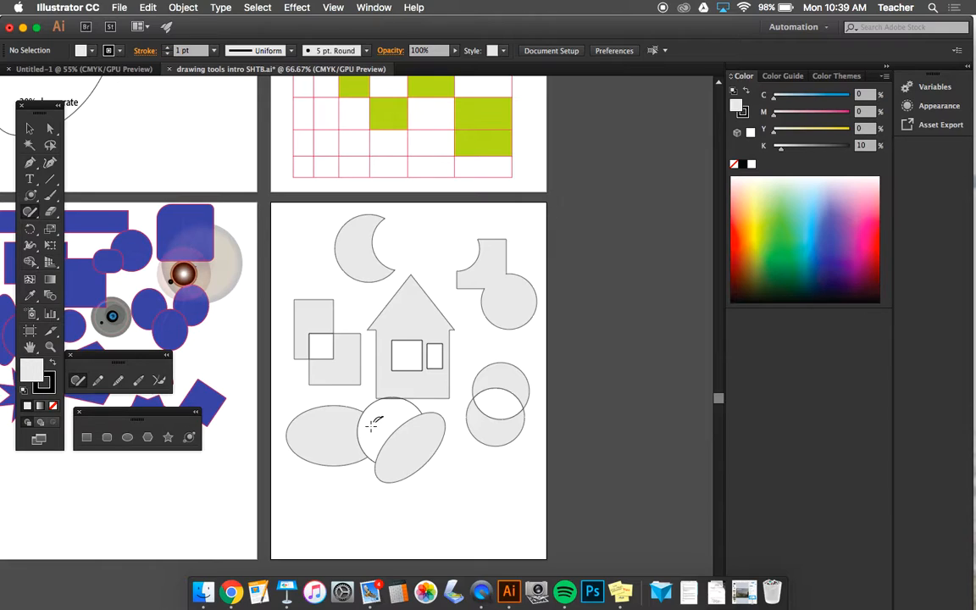
pyautogui.moveTo(360, 426); pyautogui.dragTo(371, 425)
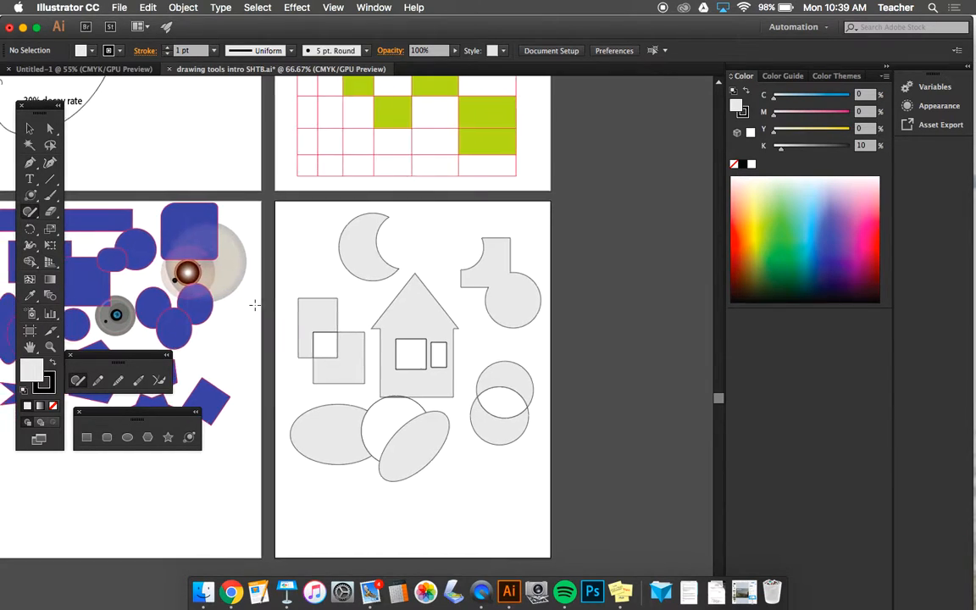
# - Move the long blue rectangle on the neighbouring artboard about 1.61 in sideways so it overlaps the large rounded square
pyautogui.hscroll(-5, 254, 305)
pyautogui.scroll(-1, 254, 305)
pyautogui.scroll(-2, 254, 305)
pyautogui.hscroll(-1, 254, 305)
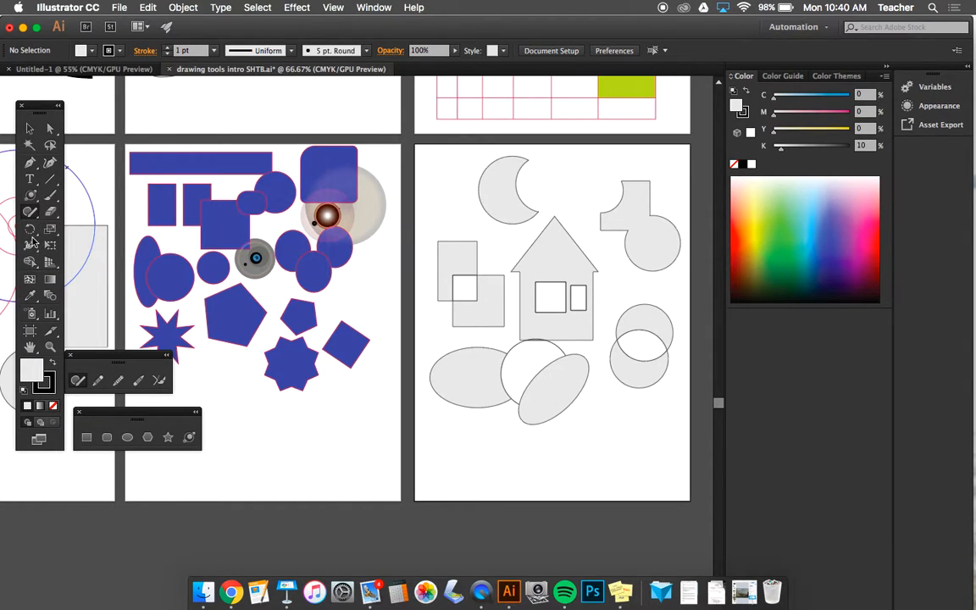
pyautogui.moveTo(30, 263); pyautogui.dragTo(64, 266)
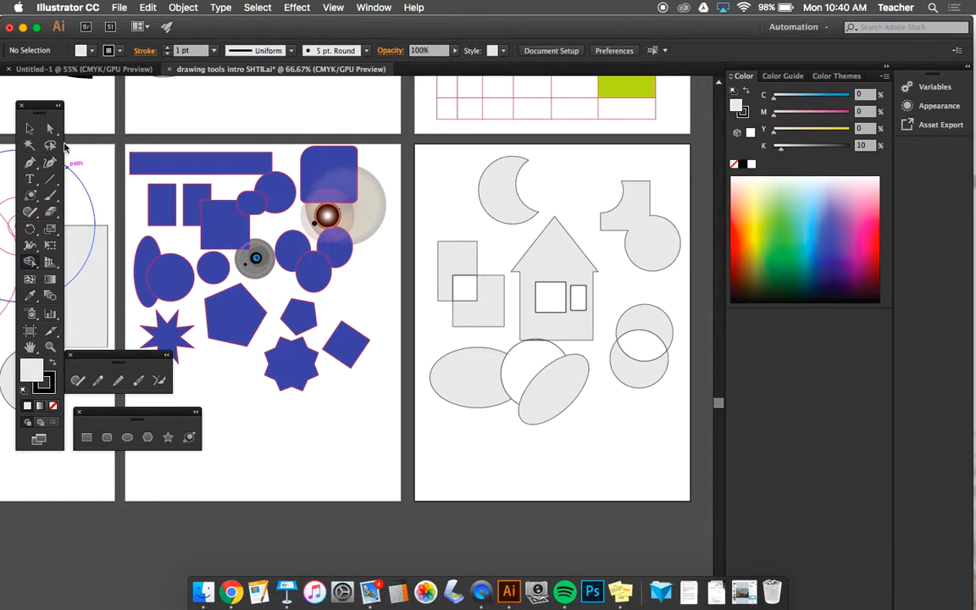
pyautogui.click(29, 128)
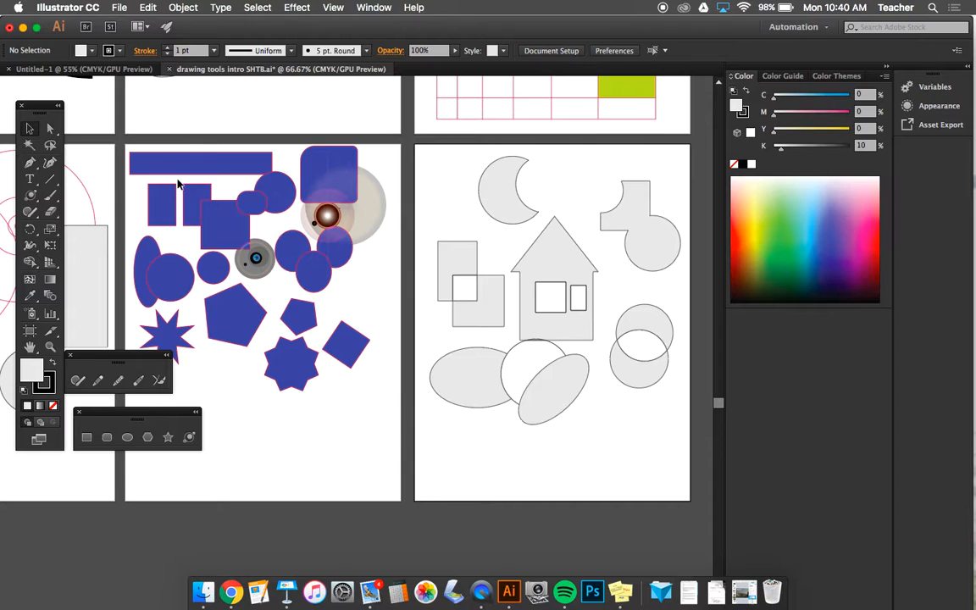
pyautogui.moveTo(165, 162); pyautogui.dragTo(221, 170)
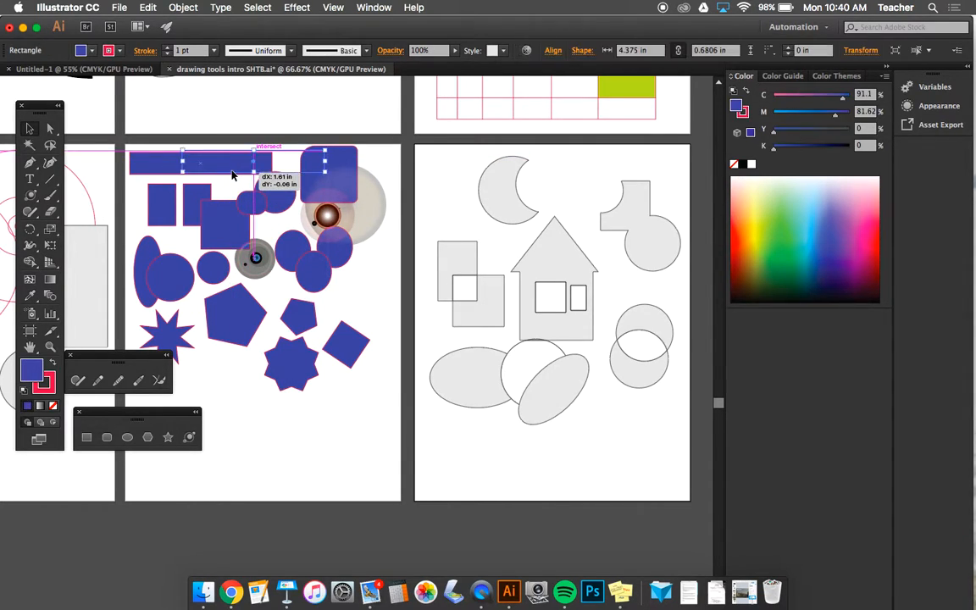
# - Delete the lens flares among the blue shapes and shift the upper blue circle slightly beside the small rounded rectangle
pyautogui.moveTo(145, 144); pyautogui.dragTo(345, 229)
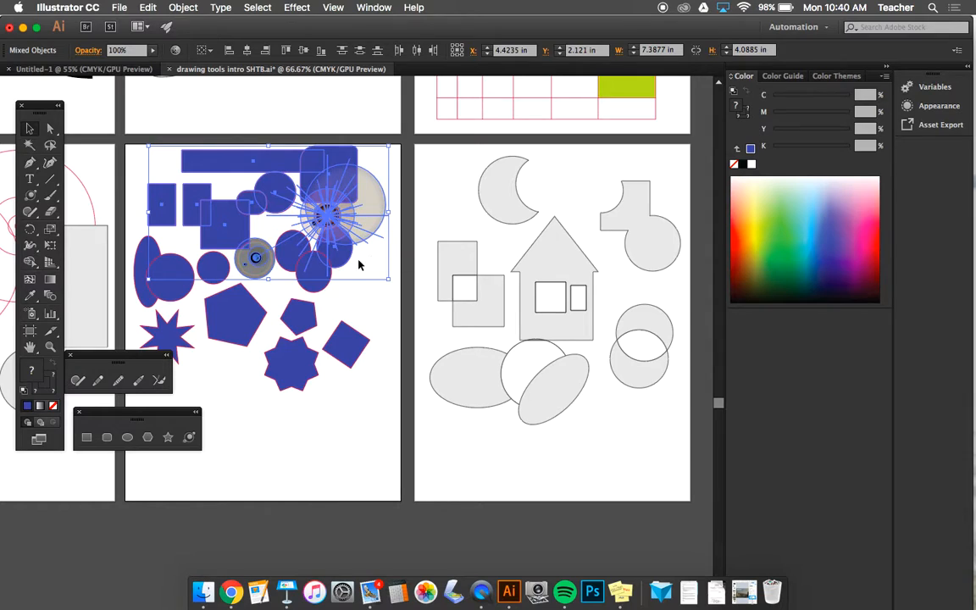
pyautogui.click(359, 263)
pyautogui.click(359, 226)
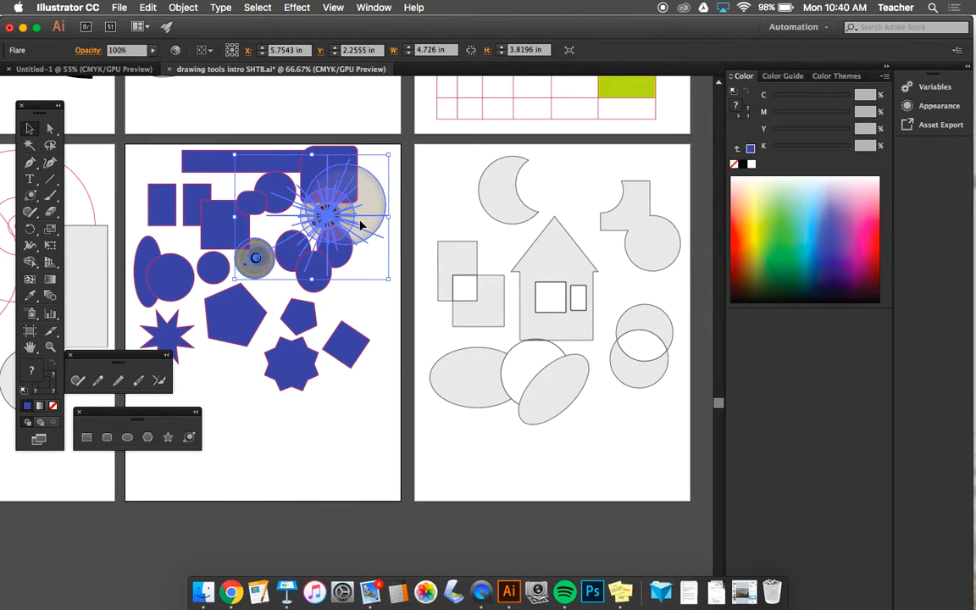
pyautogui.press('Delete')
pyautogui.moveTo(282, 189)
pyautogui.mouseDown()
pyautogui.moveTo(140, 320)
pyautogui.moveTo(213, 276)
pyautogui.moveTo(293, 205)
pyautogui.mouseUp()
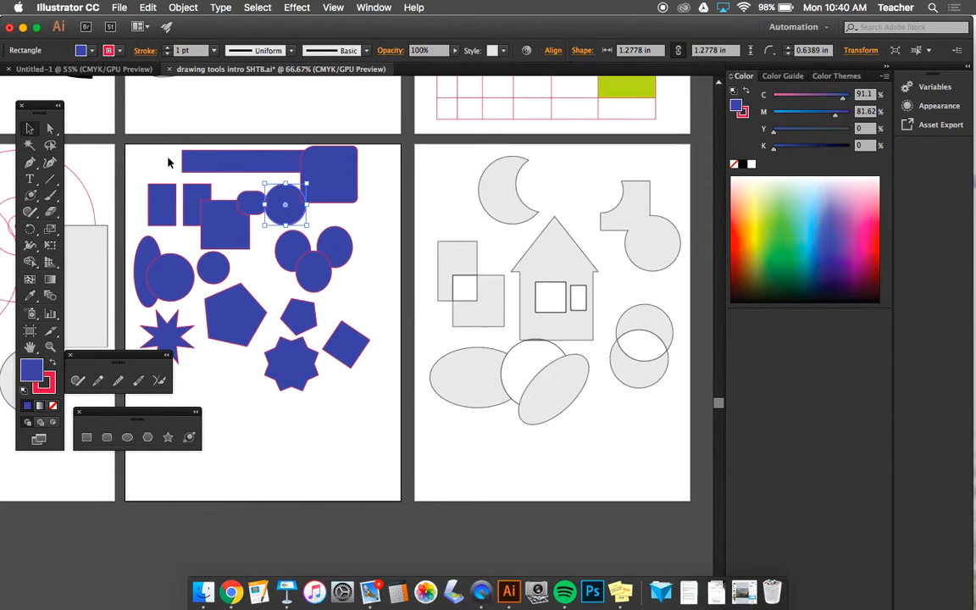
# - Merge the long rectangle with the rounded square, and the rectangle, square and small rounded rectangle into one shape, using Shape Builder
pyautogui.moveTo(173, 161); pyautogui.dragTo(339, 216)
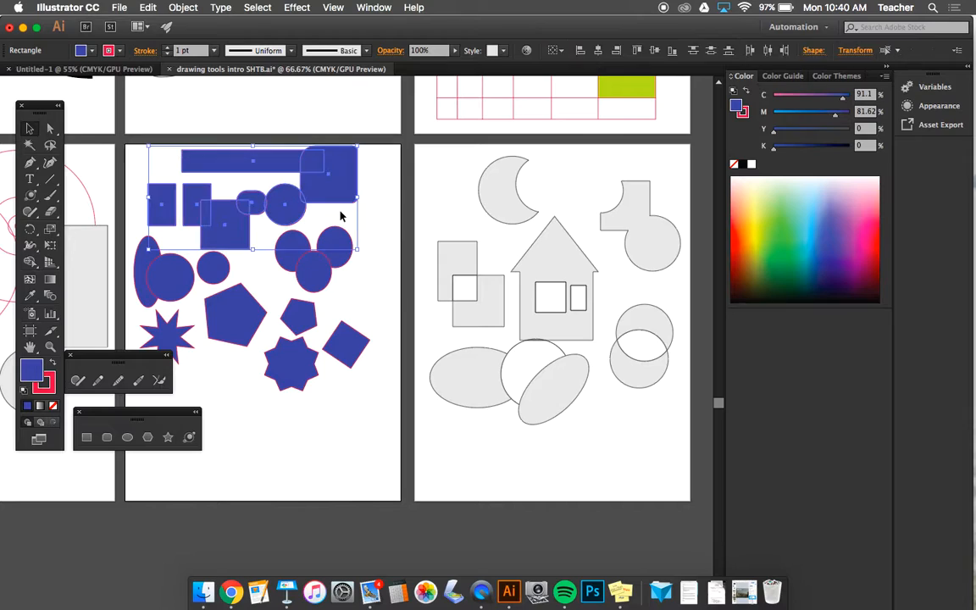
pyautogui.click(30, 263)
pyautogui.click(30, 263)
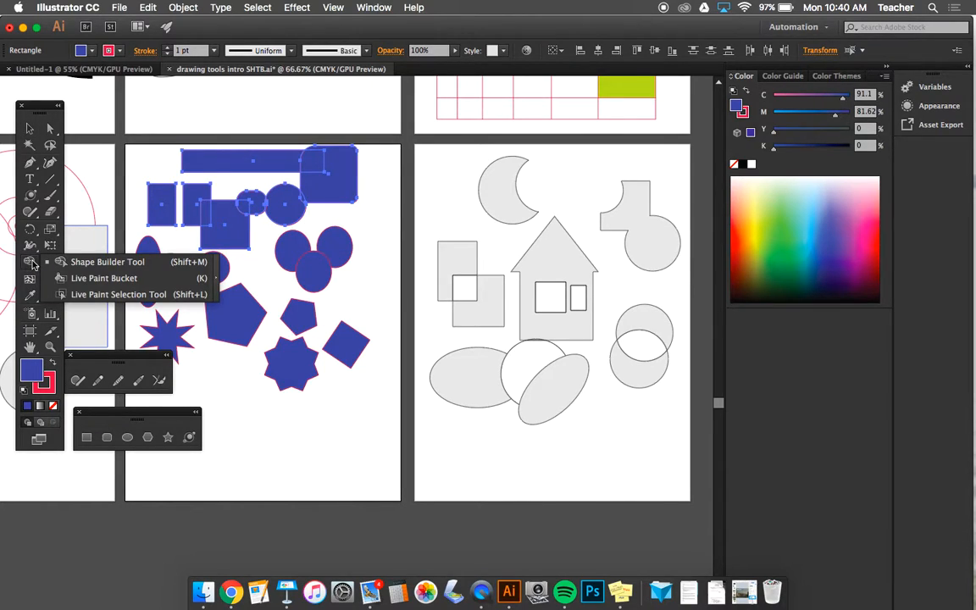
pyautogui.click(61, 261)
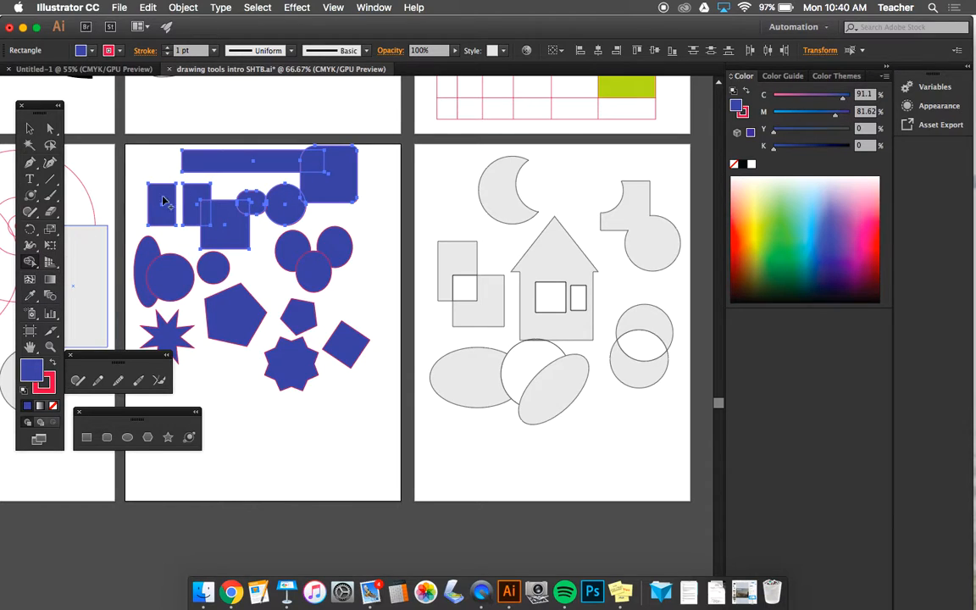
pyautogui.moveTo(188, 194)
pyautogui.mouseDown()
pyautogui.moveTo(231, 214)
pyautogui.moveTo(244, 199)
pyautogui.moveTo(280, 199)
pyautogui.moveTo(321, 177)
pyautogui.moveTo(279, 163)
pyautogui.mouseUp()
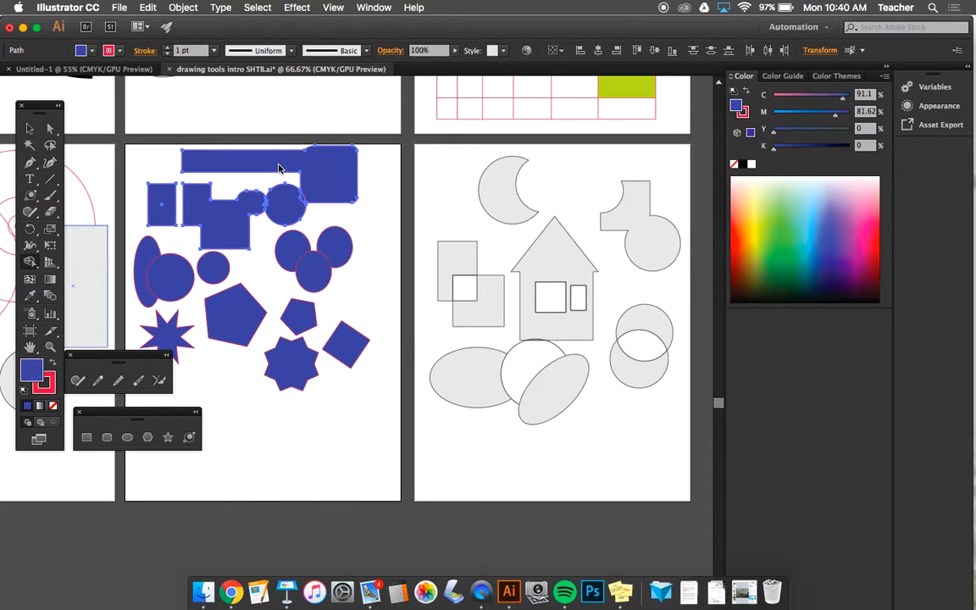
# - Duplicate the merged blue shapes into the empty area at the artboard's lower end and pull the copied pieces apart
pyautogui.click(30, 126)
pyautogui.moveTo(297, 167); pyautogui.dragTo(320, 172)
pyautogui.click(377, 246)
pyautogui.moveTo(348, 424); pyautogui.dragTo(348, 415)
pyautogui.moveTo(291, 459)
pyautogui.mouseDown()
pyautogui.moveTo(317, 458)
pyautogui.moveTo(270, 441)
pyautogui.moveTo(272, 465)
pyautogui.mouseUp()
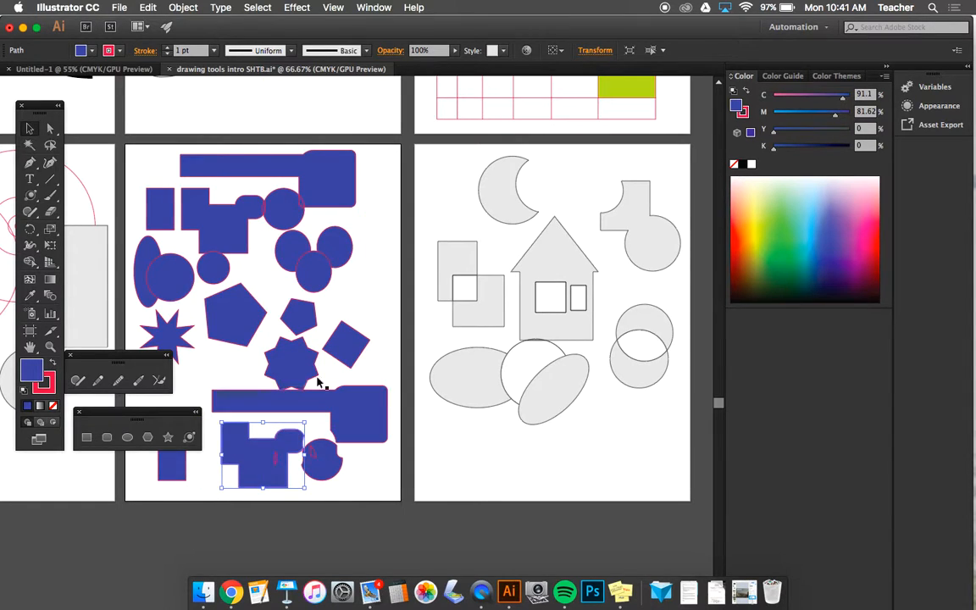
pyautogui.hscroll(-3, 529, 438)
pyautogui.scroll(2, 530, 438)
pyautogui.hscroll(-3, 530, 438)
pyautogui.scroll(2, 529, 437)
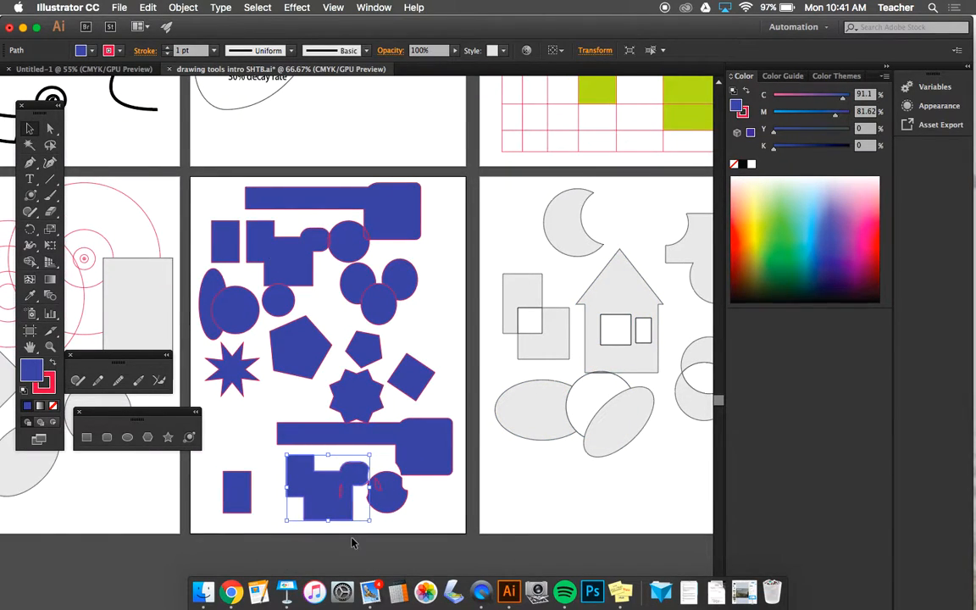
pyautogui.click(481, 590)
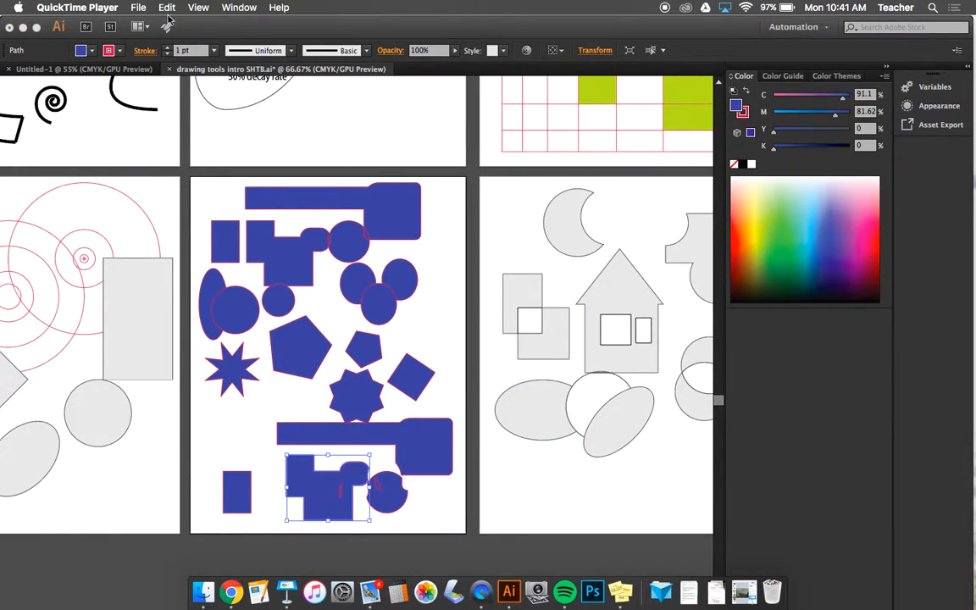
pyautogui.click(138, 8)
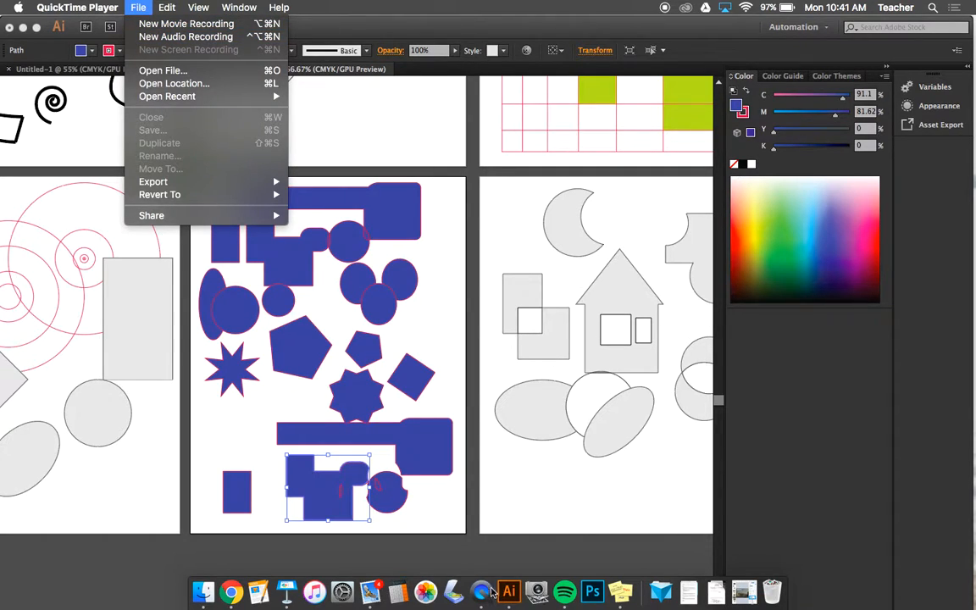
pyautogui.click(438, 533)
pyautogui.rightClick(482, 590)
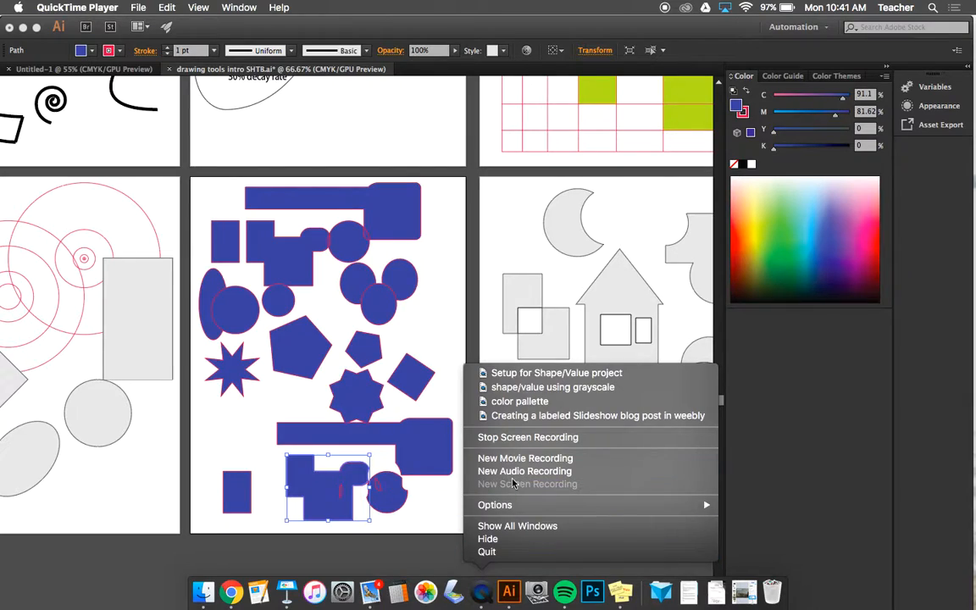